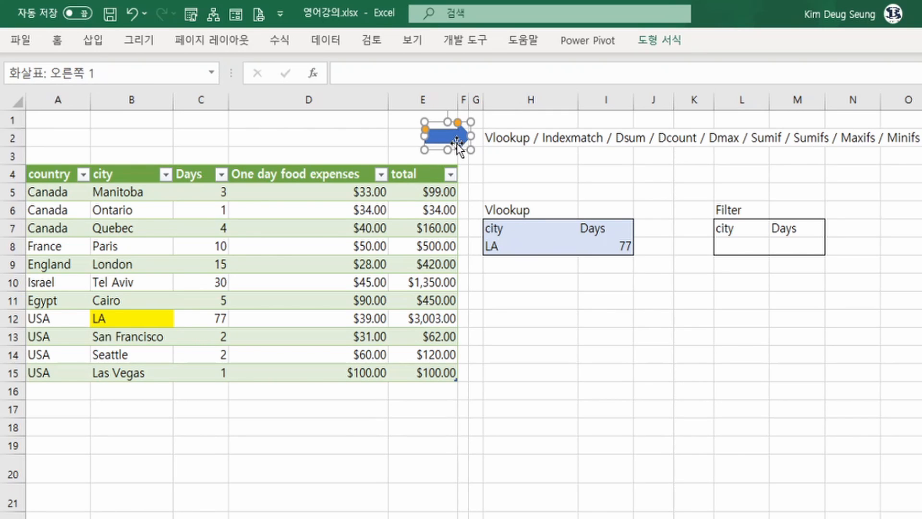
Move the blue arrow shape into the gap between the Vlookup and Filter tables
drag(457, 143, 674, 236)
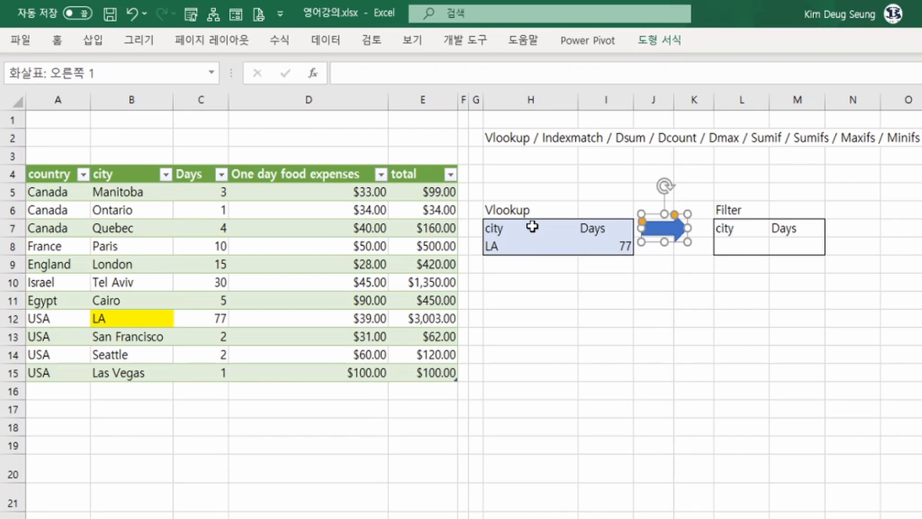
click(663, 302)
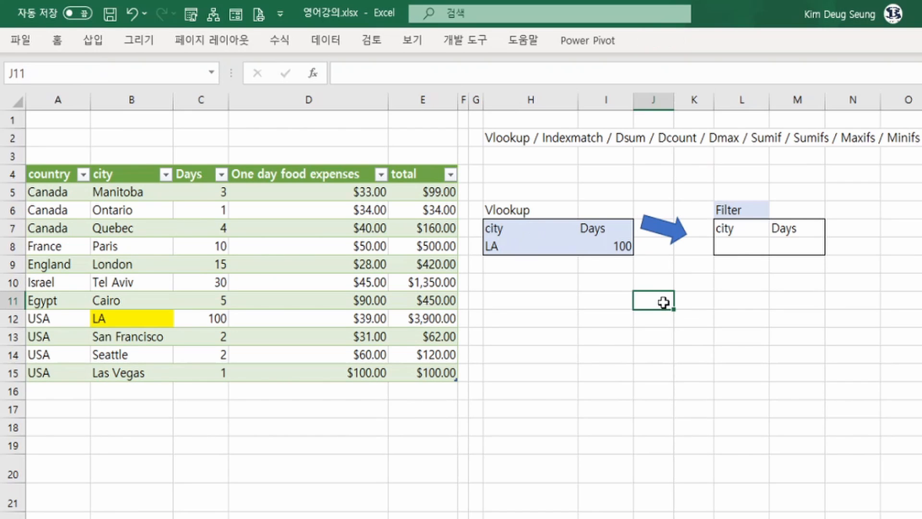
Clear the city and Days entries in cells H8:I8 of the Vlookup table
drag(567, 246, 603, 245)
key(Delete)
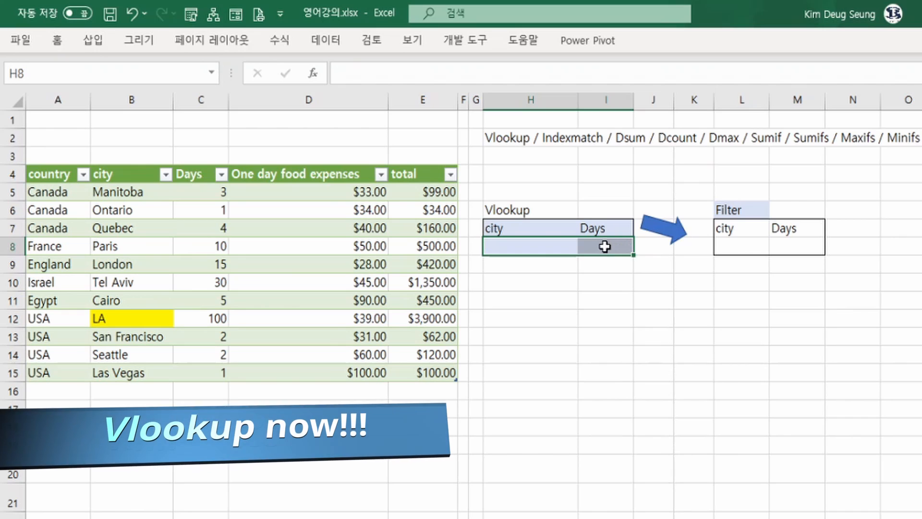
click(544, 266)
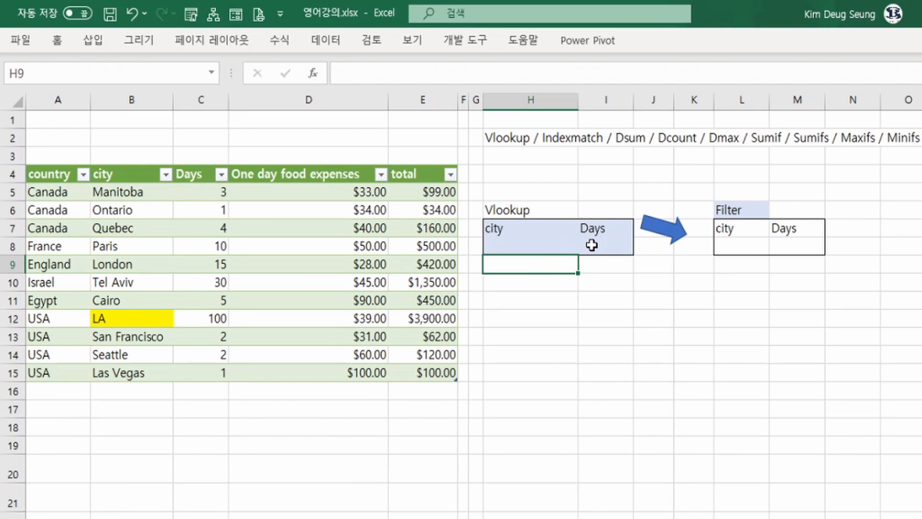
Check Cairo's row in the source table and enter Cairo as the Vlookup table's city in H8
click(120, 297)
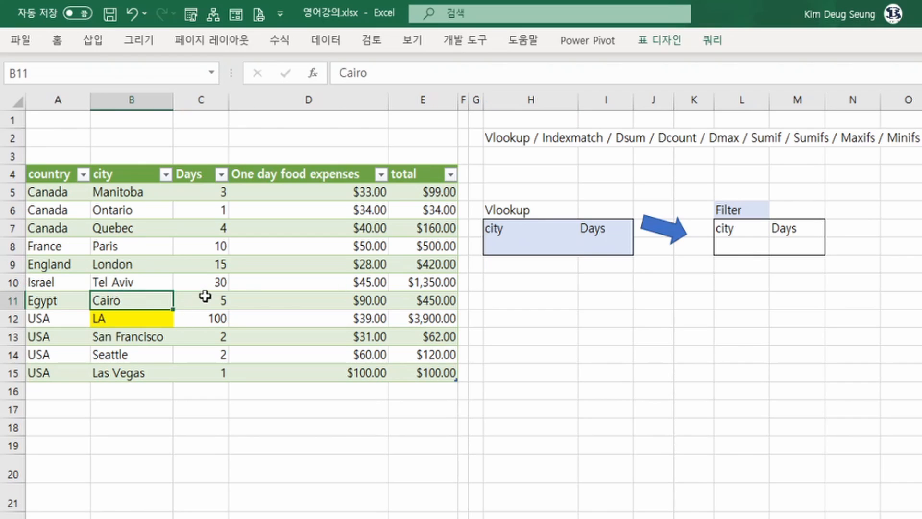
click(203, 297)
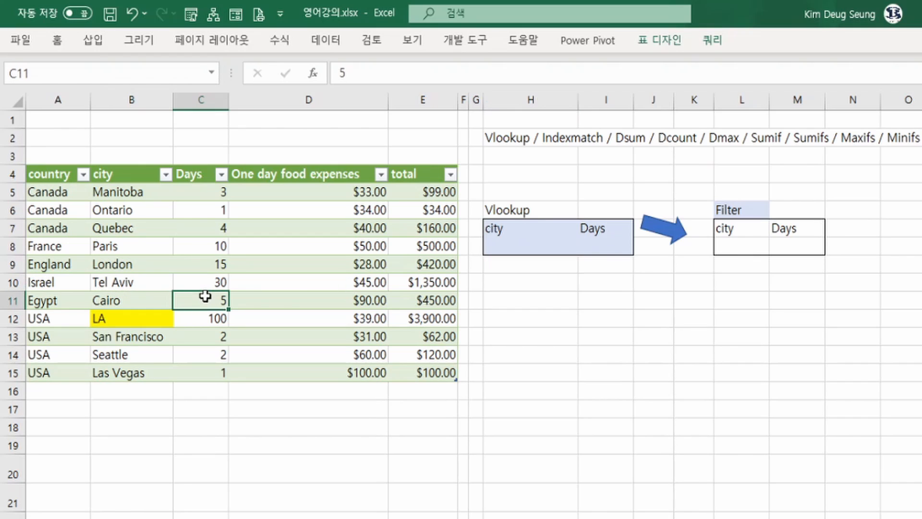
click(545, 249)
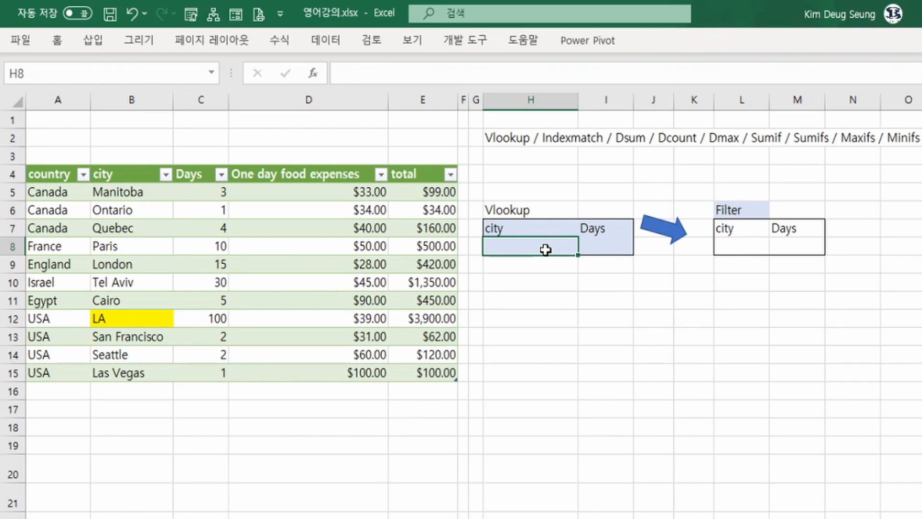
double_click(545, 249)
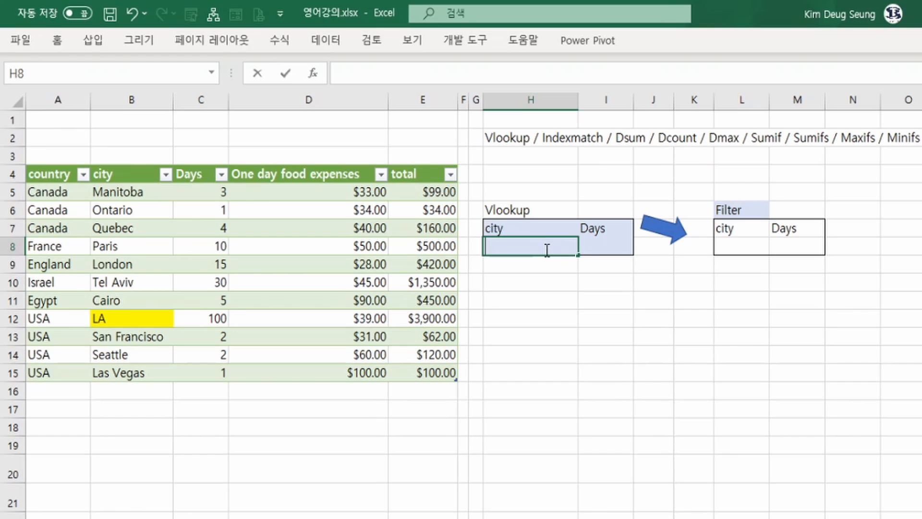
text(C)
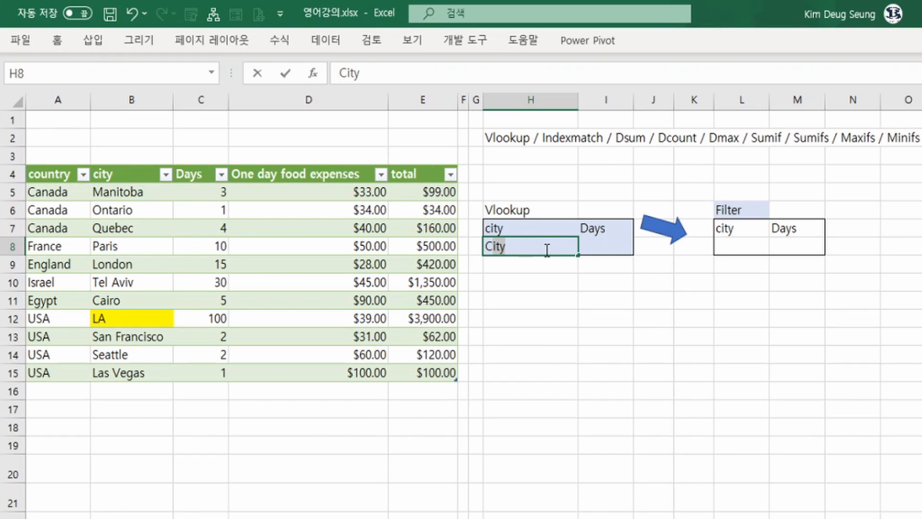
text(airo)
key(Return)
key(Up)
Start a VLOOKUP function in I8 with H8 as lookup value and the source table's city and Days data as table array
key(Right)
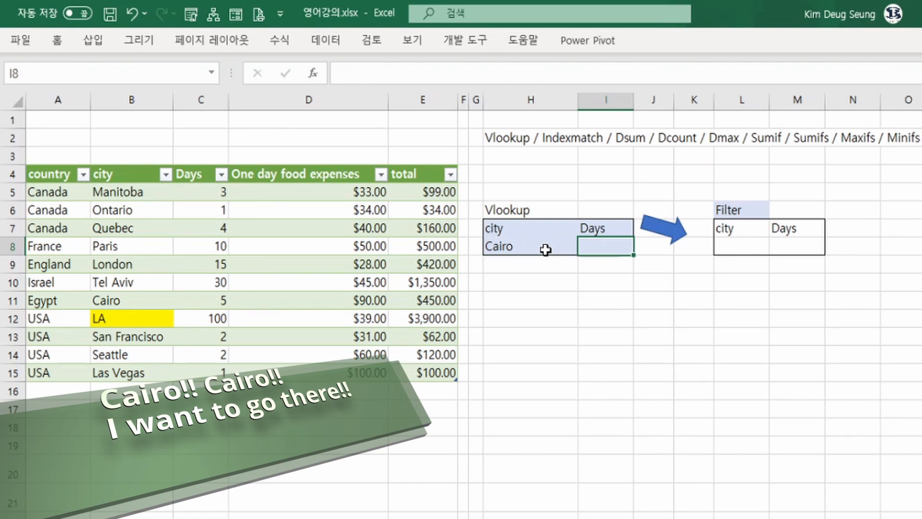
text(=)
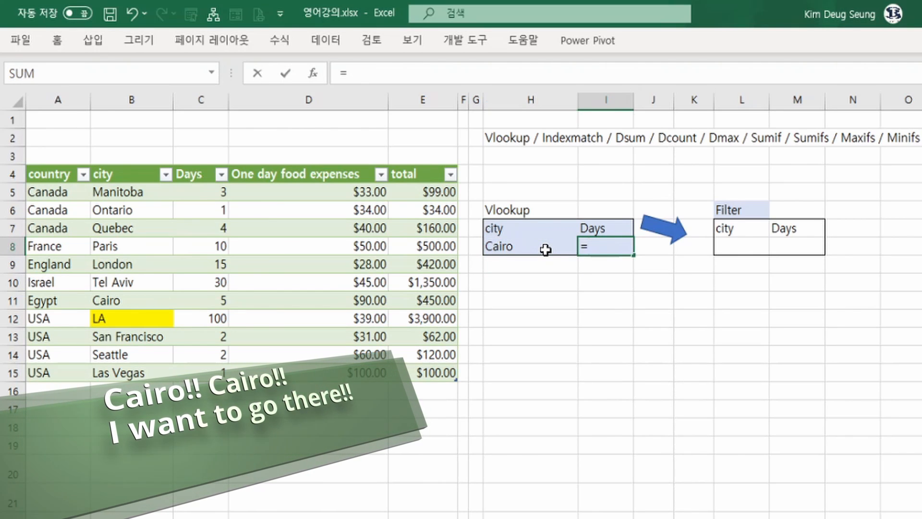
text(vl)
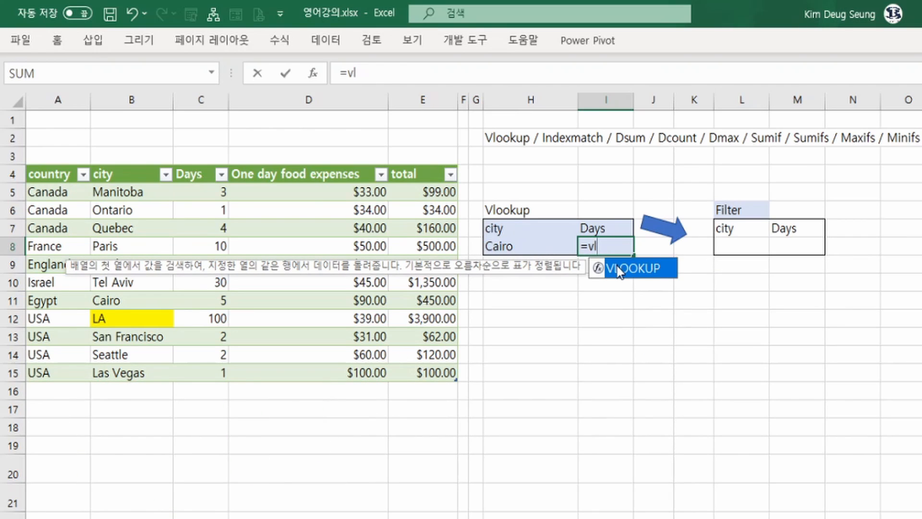
double_click(619, 269)
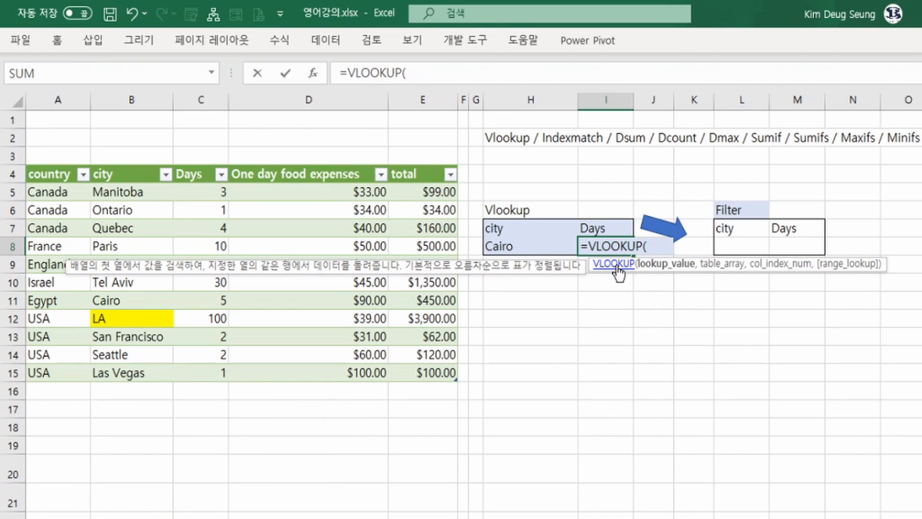
click(312, 75)
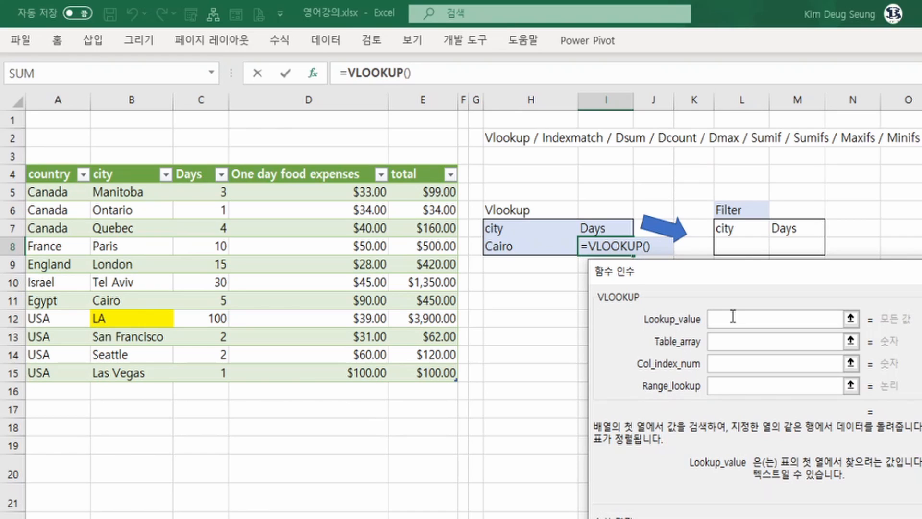
click(523, 247)
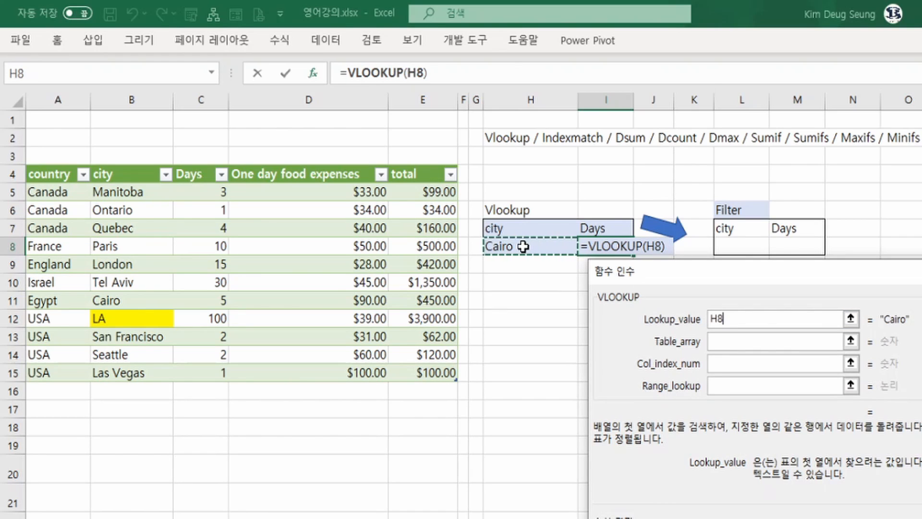
click(727, 342)
drag(140, 193, 198, 380)
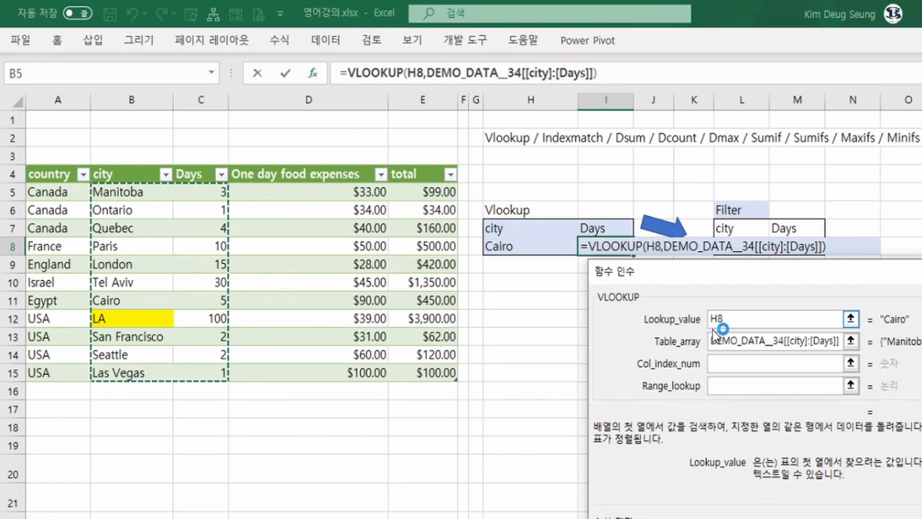
Complete the VLOOKUP with column index 2 and range lookup 0
click(714, 365)
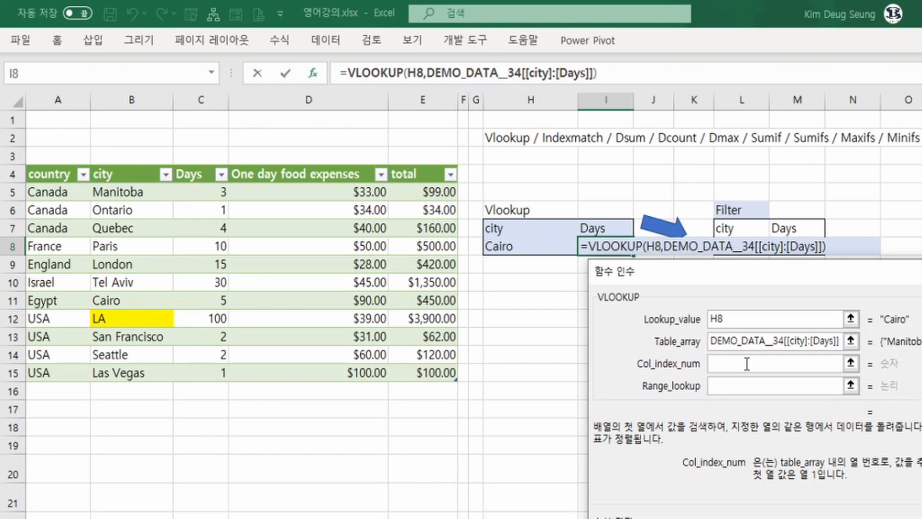
text(2)
click(735, 387)
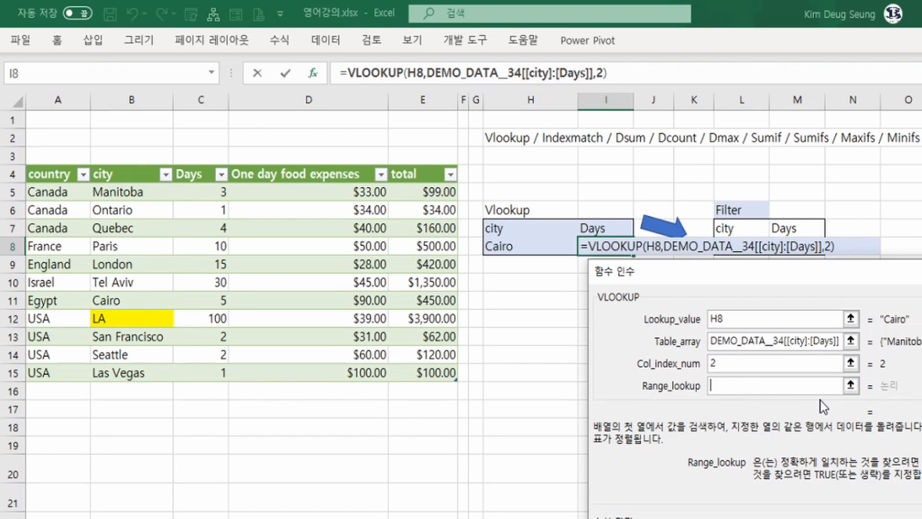
text(0)
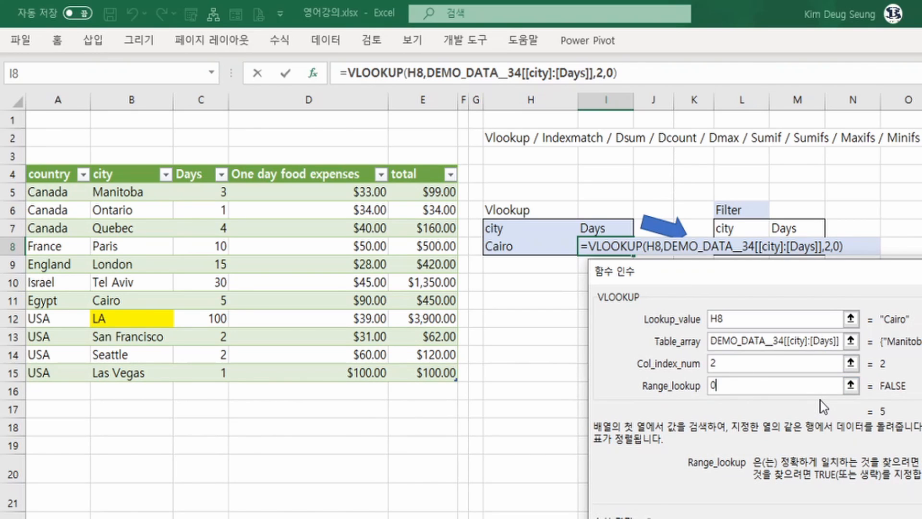
key(Return)
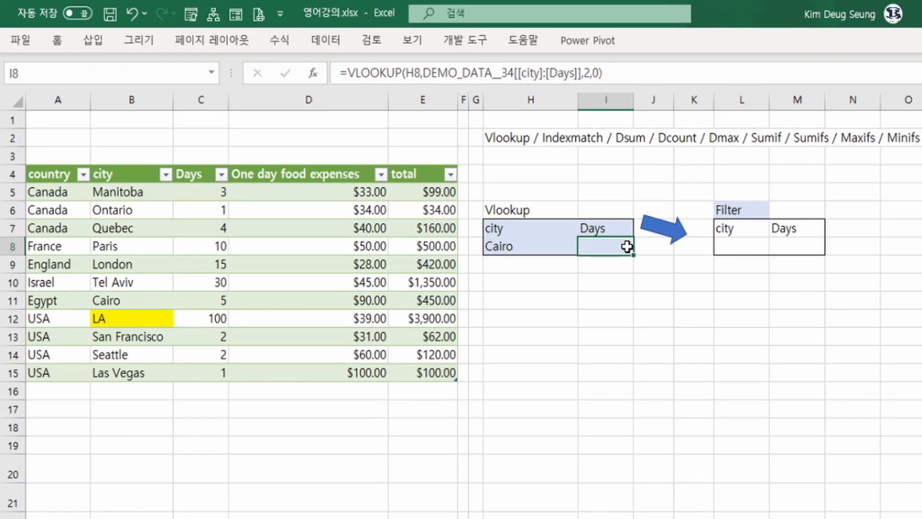
Move the arrow shape so it points at the Filter label, and enter LA as the city in L8
drag(654, 230, 681, 205)
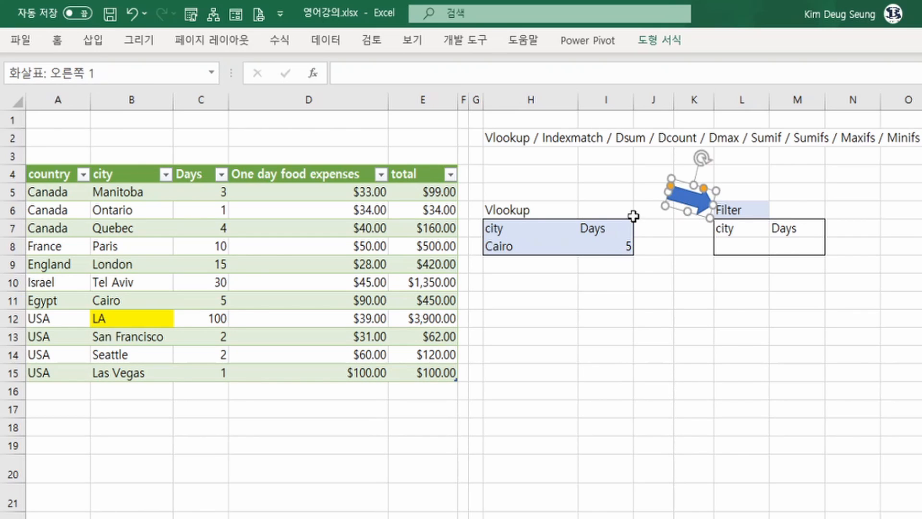
click(735, 245)
text(LA)
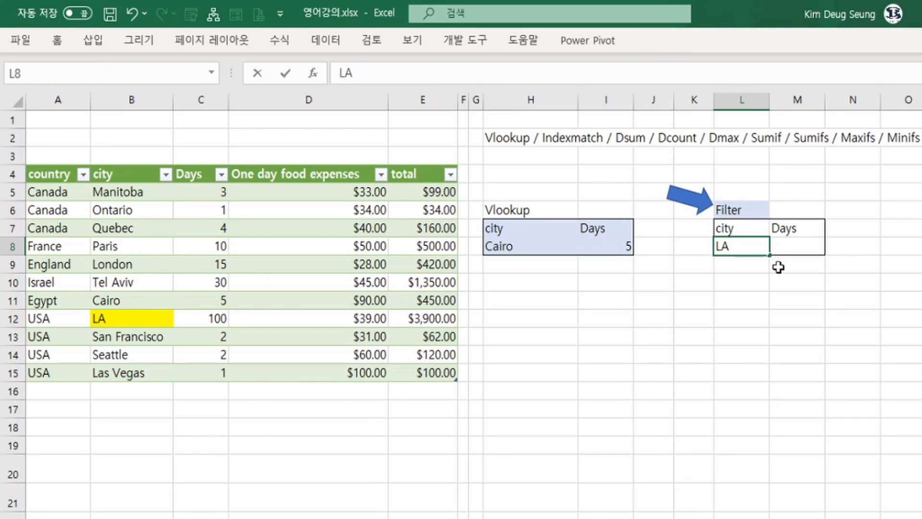
key(Return)
key(Up)
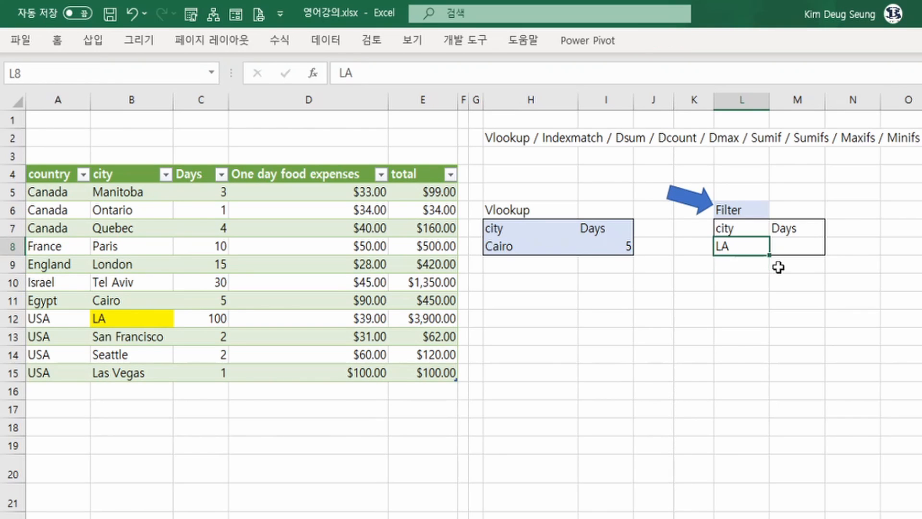
Start a FILTER function in M8 with the source table's Days column data as the array
key(Right)
text(=)
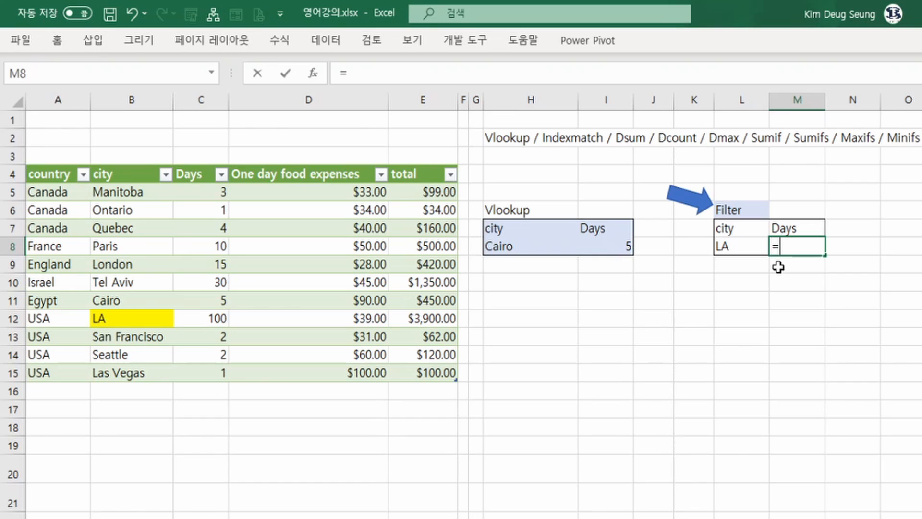
text(fi)
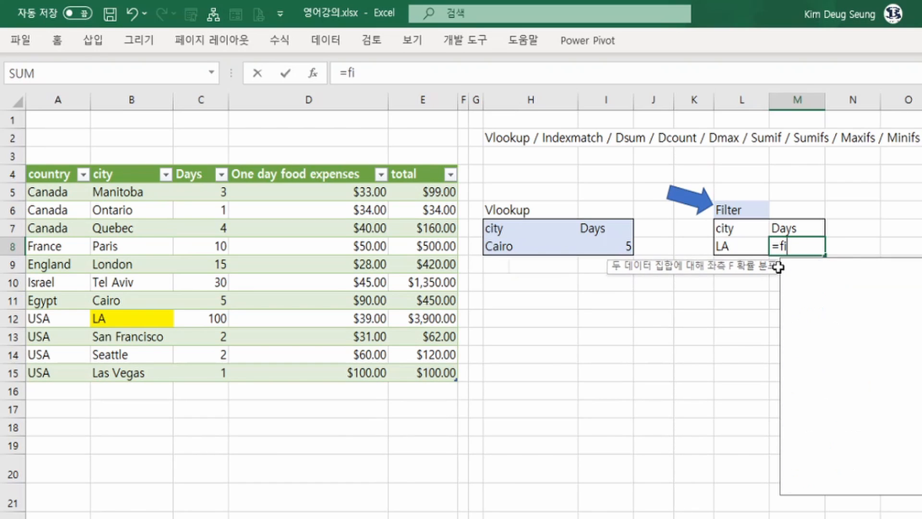
double_click(815, 294)
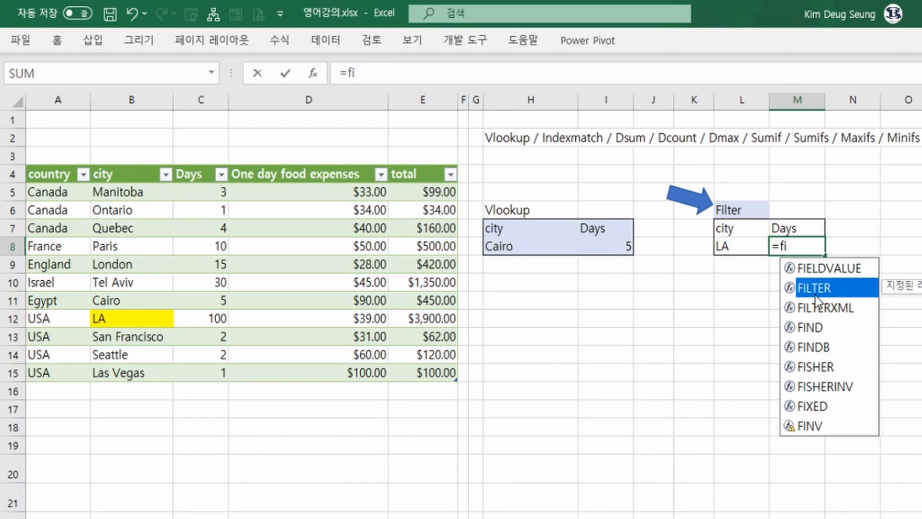
click(313, 73)
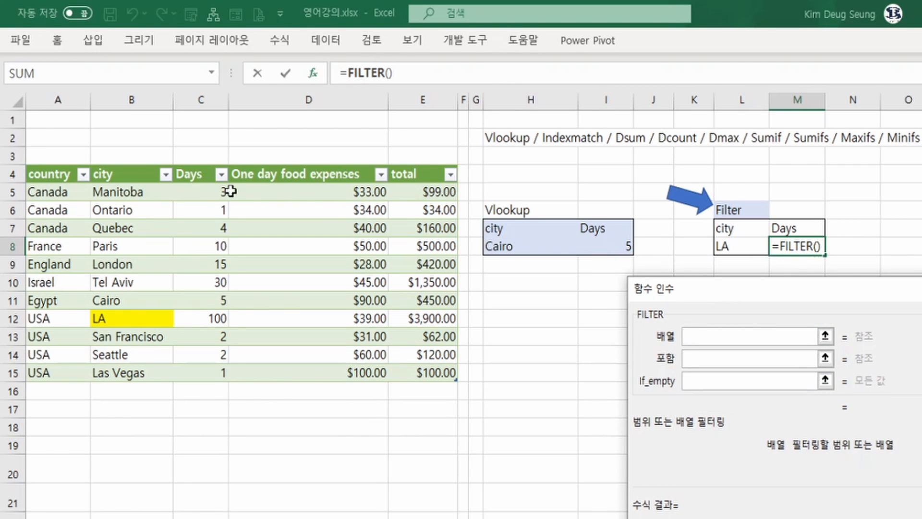
drag(204, 187, 212, 373)
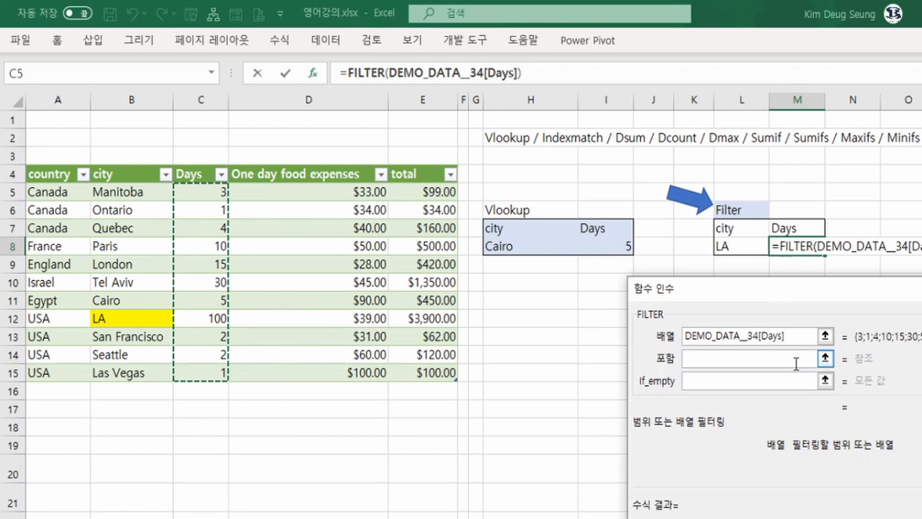
Complete the FILTER with the include condition that the source table's city column equals L8
click(759, 355)
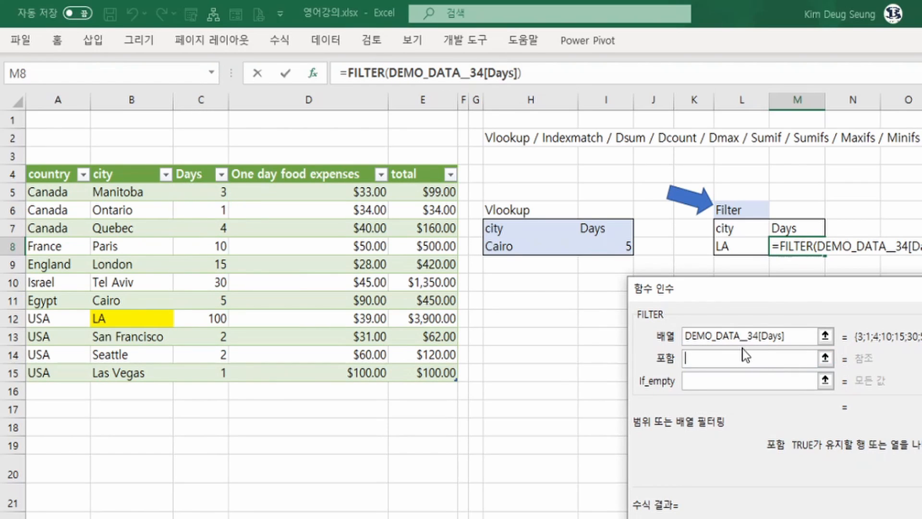
drag(151, 198, 140, 372)
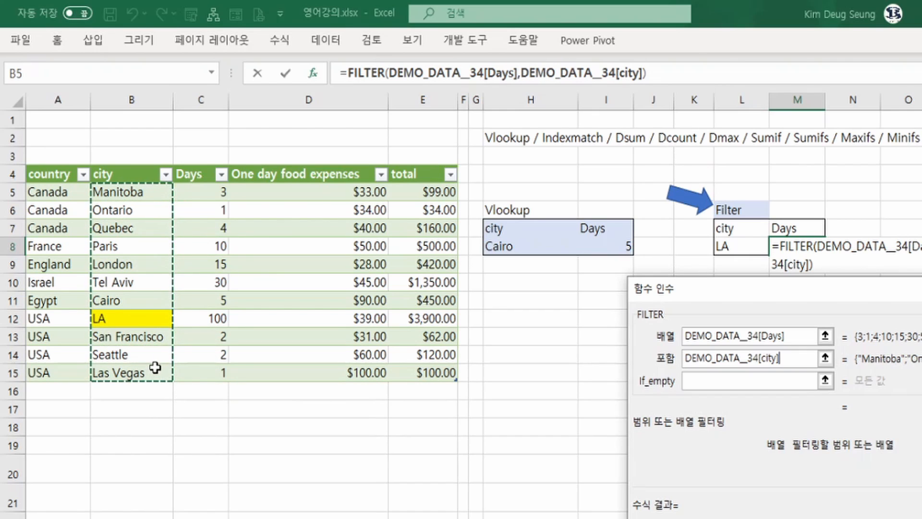
text(=)
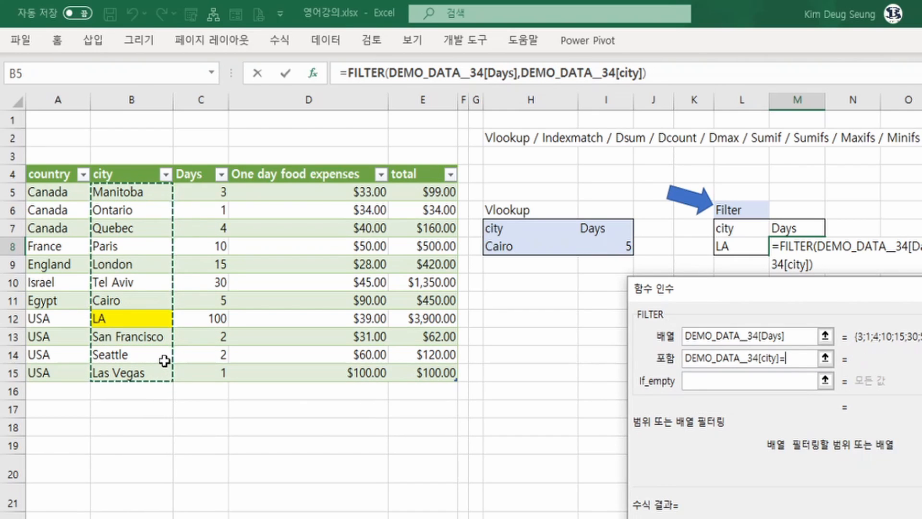
click(750, 244)
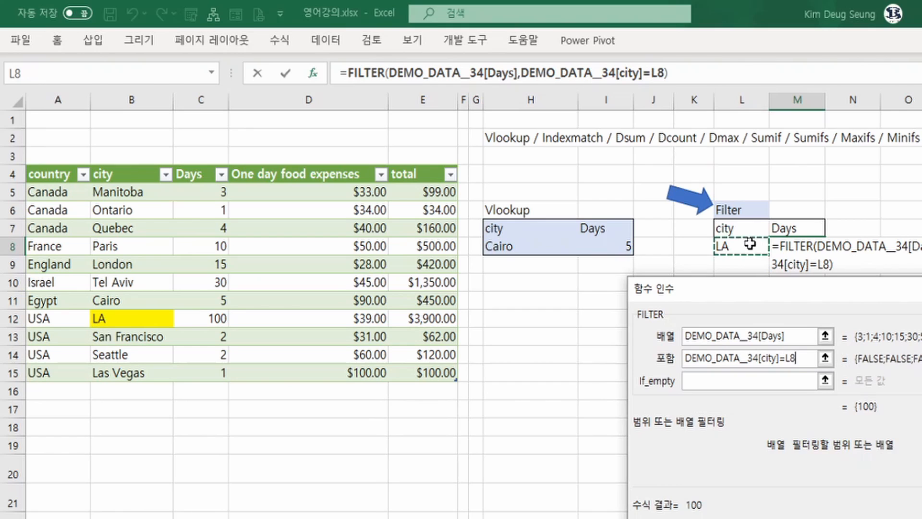
key(Return)
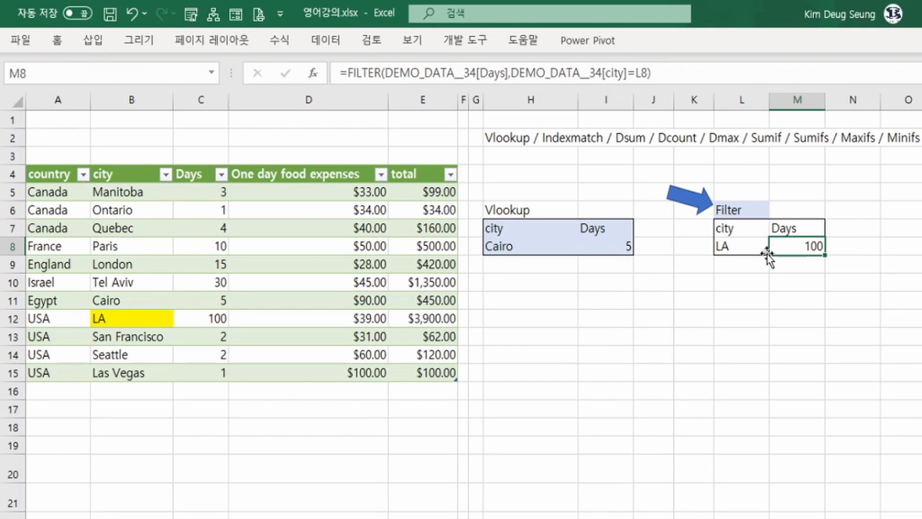
Set the city in L8 to Cairo and compare the VLOOKUP in I8 with the FILTER in M8
click(728, 246)
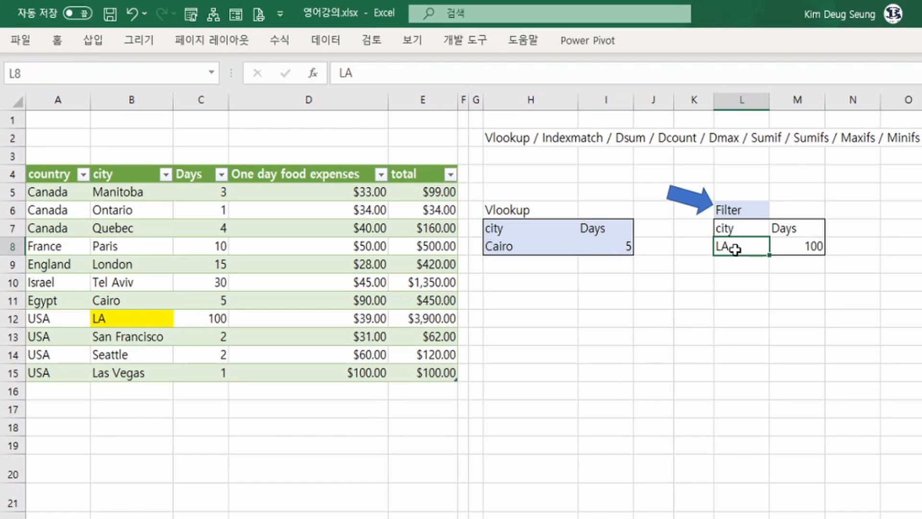
text(Cairo)
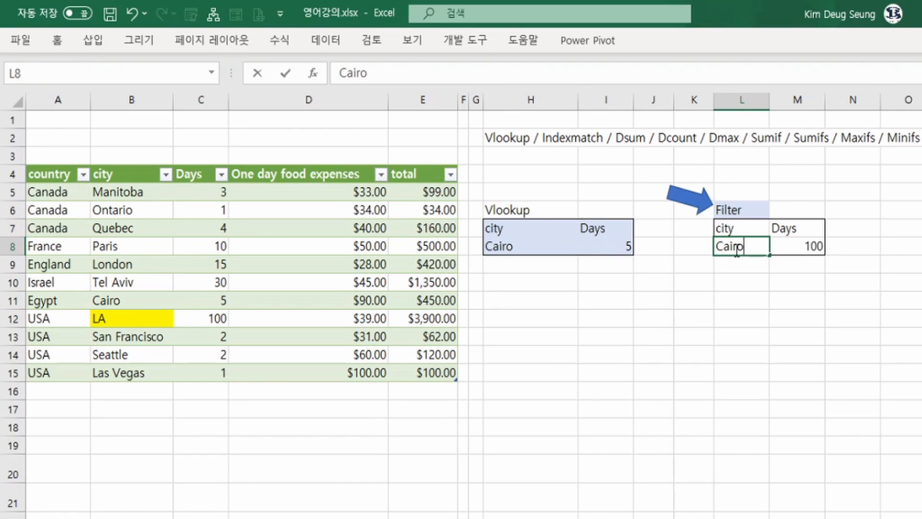
key(Return)
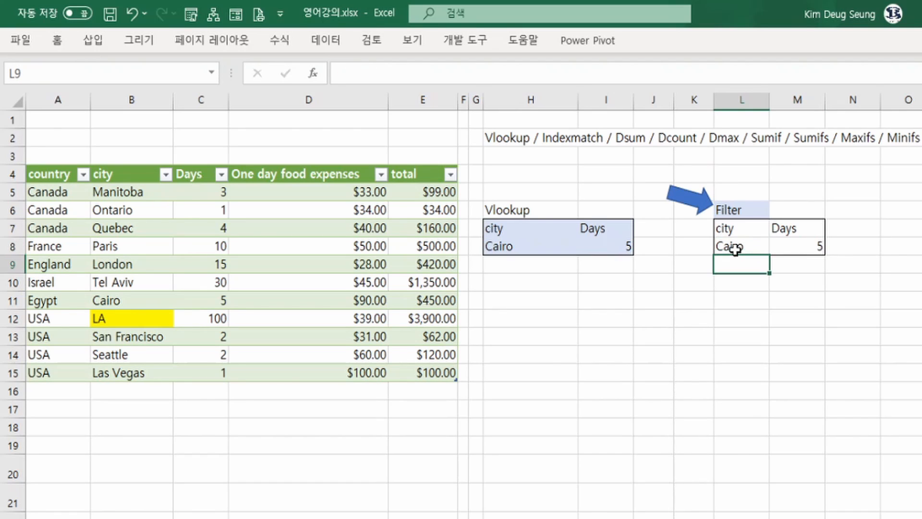
click(608, 246)
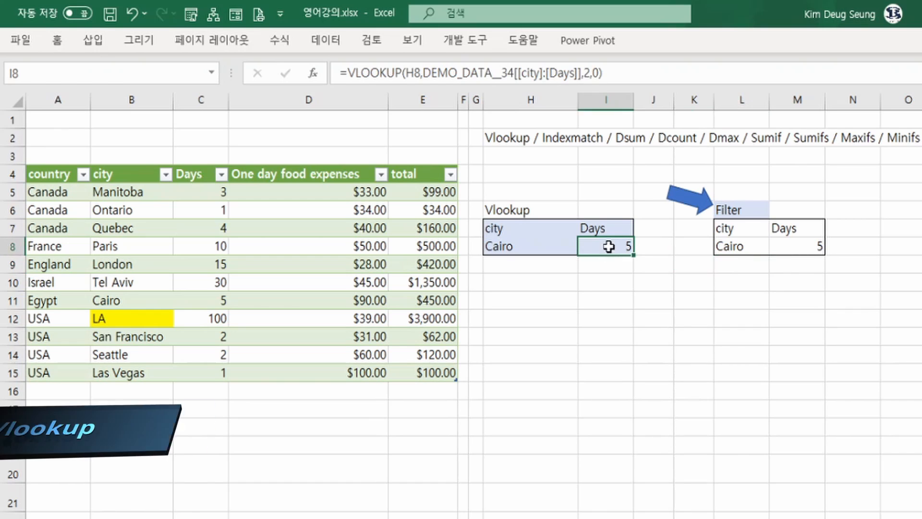
click(803, 249)
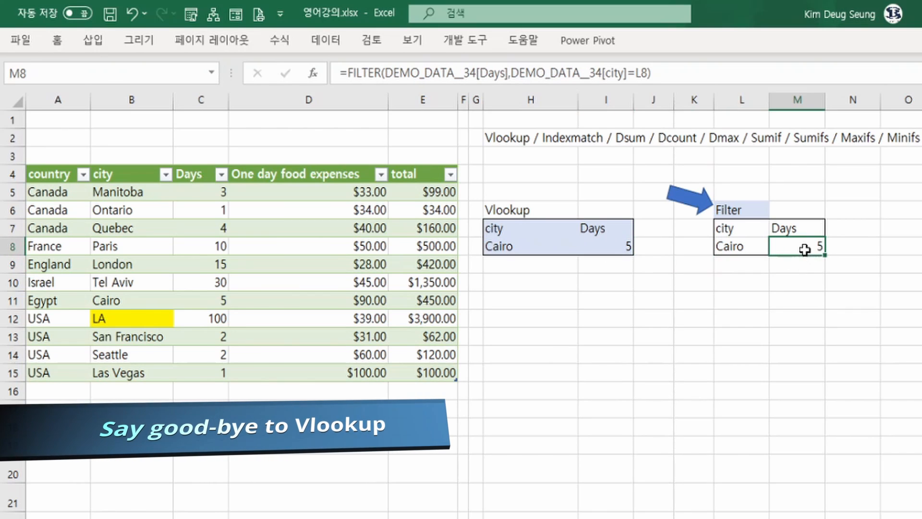
click(618, 246)
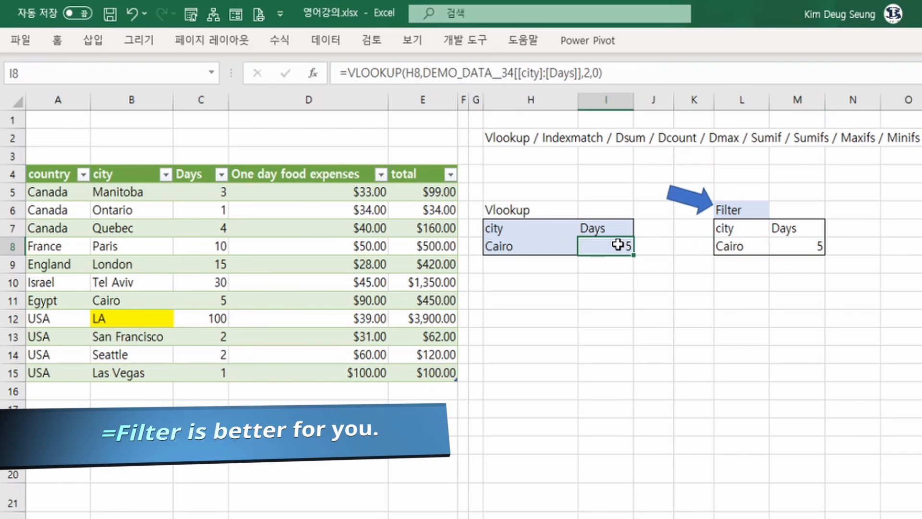
click(810, 250)
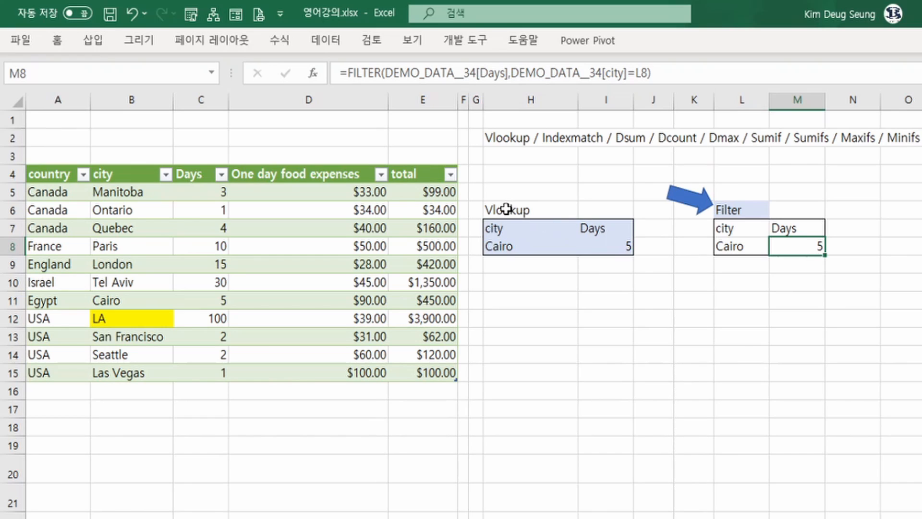
Clear the Vlookup label and the row 8 entries of both lookup blocks, and move the arrow shape to point at H6
drag(502, 209, 614, 246)
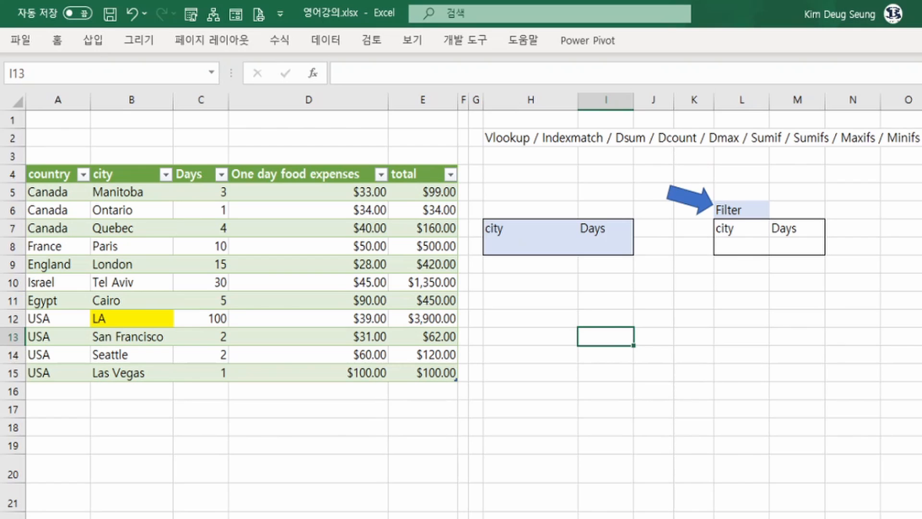
drag(684, 195, 450, 194)
Enter Index-Match as the label in H6
click(530, 209)
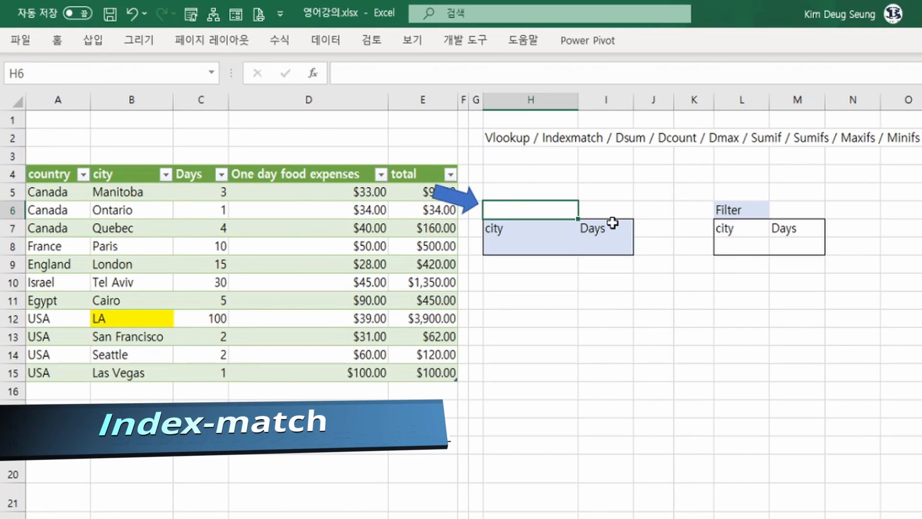
text(Inde)
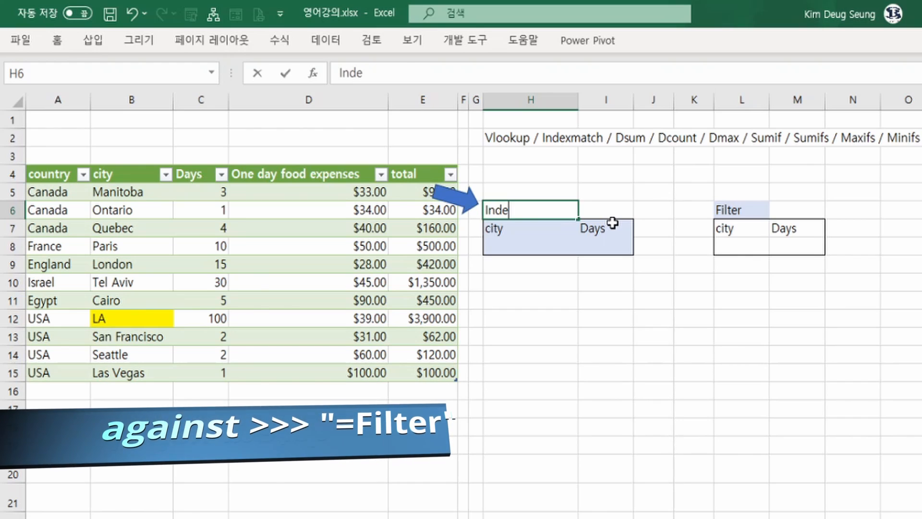
text(x-Match)
key(Return)
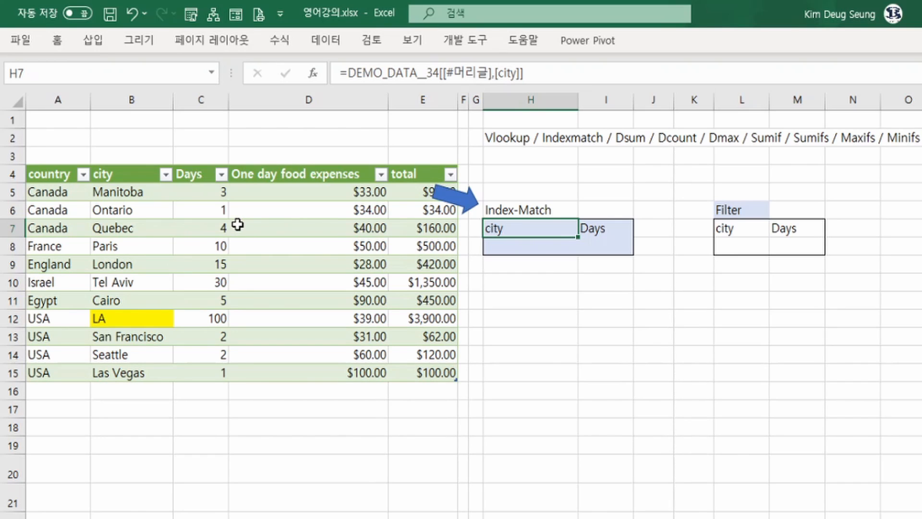
Change the header in I7 to Country and copy it to M7 in the Filter block
click(603, 235)
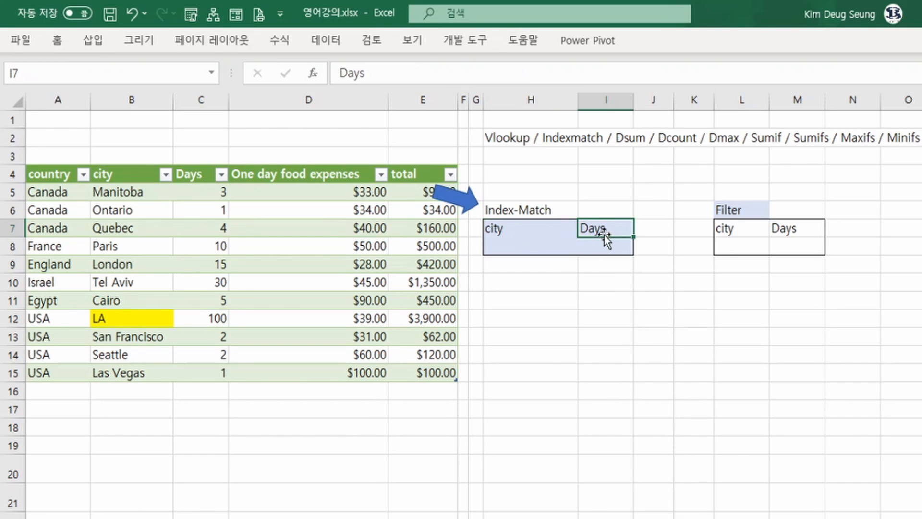
text(Country)
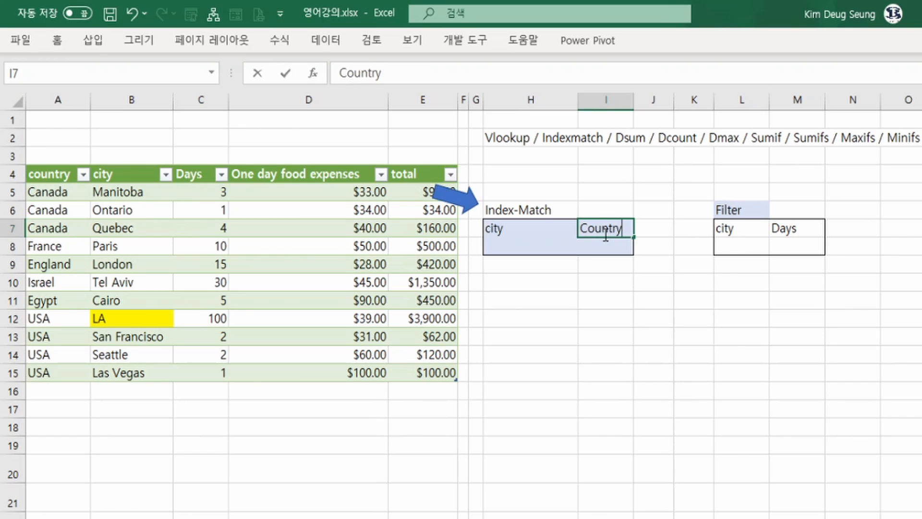
key(Return)
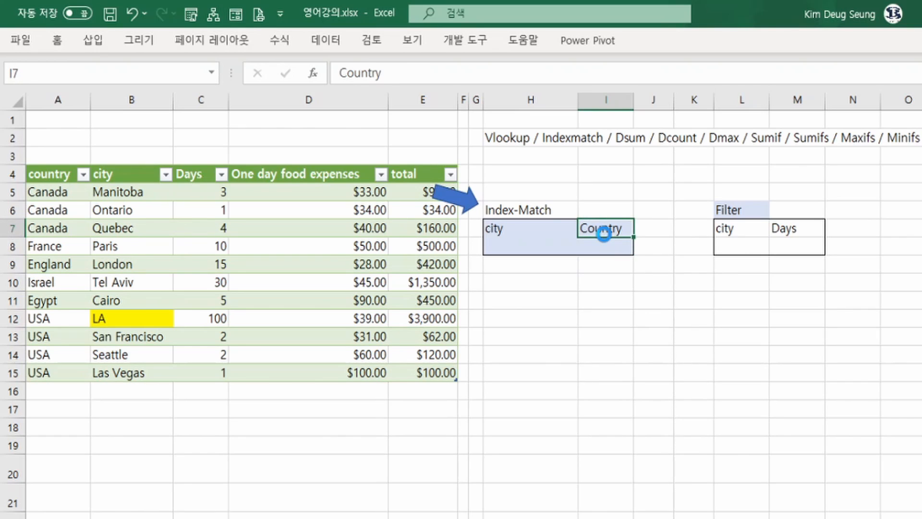
key(ctrl+c)
key(Right)
key(Right)
key(Right)
key(Right)
key(ctrl+v)
Enter Paris as the city to look up in H8 of the Index-Match block
key(Left)
key(Left)
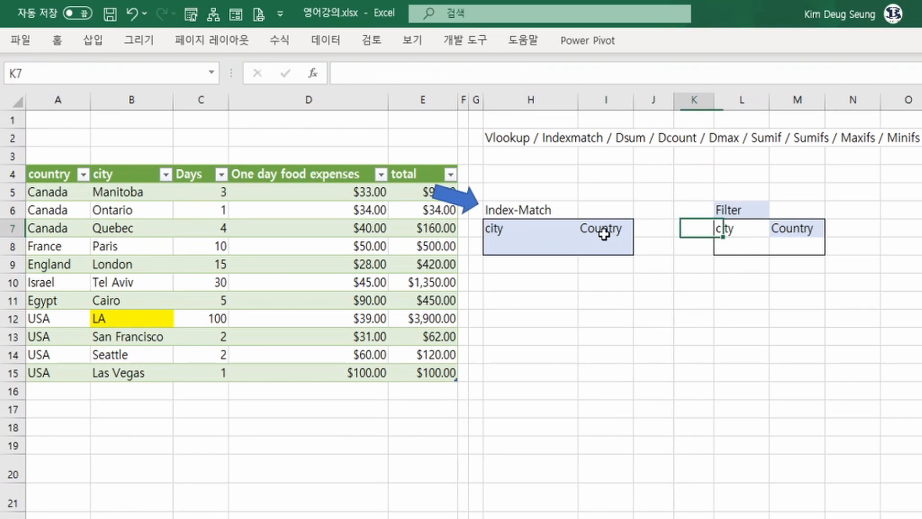
key(Left)
key(Left)
key(Down)
key(Left)
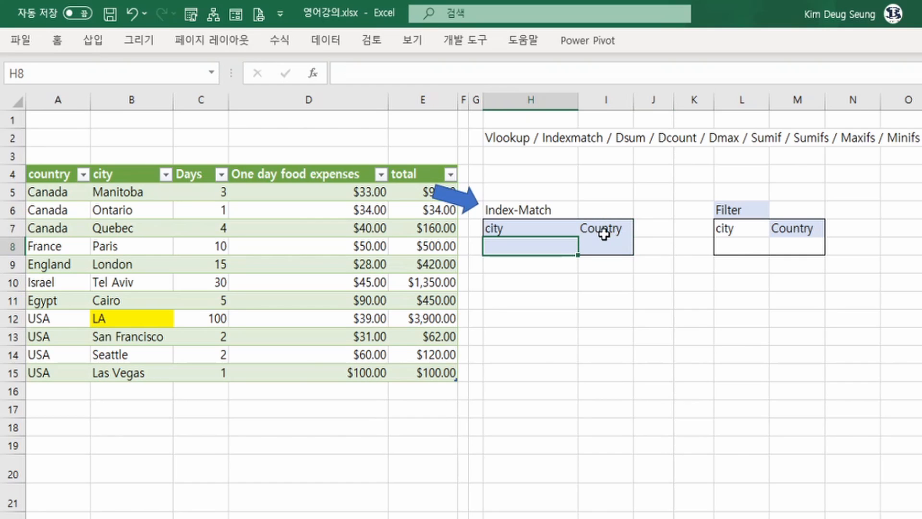
text(Pari)
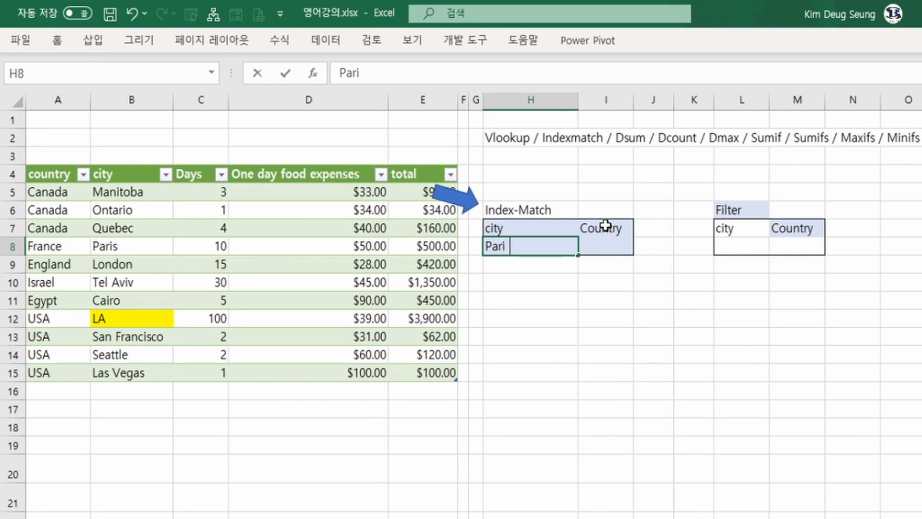
text(s)
key(Return)
Enter an INDEX formula in I8 with the source table's country column as the array, row 1 and column 1
key(Up)
key(Right)
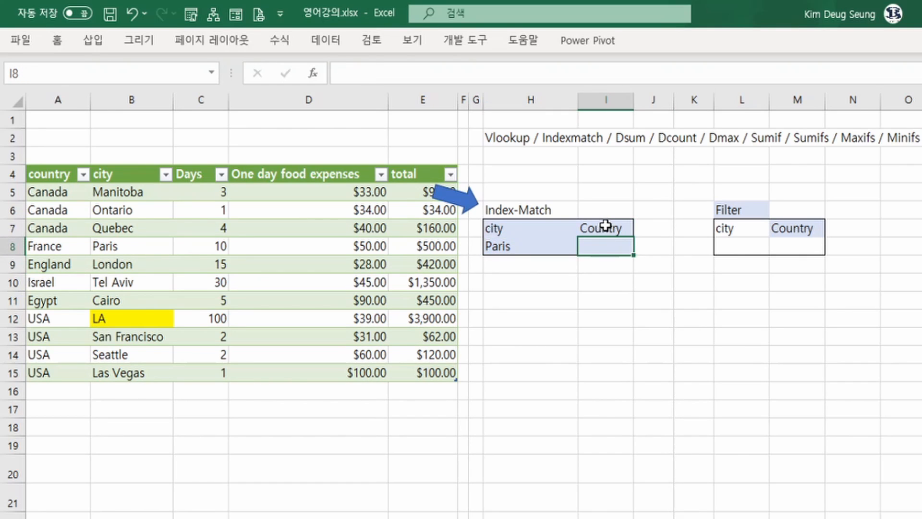
text(=)
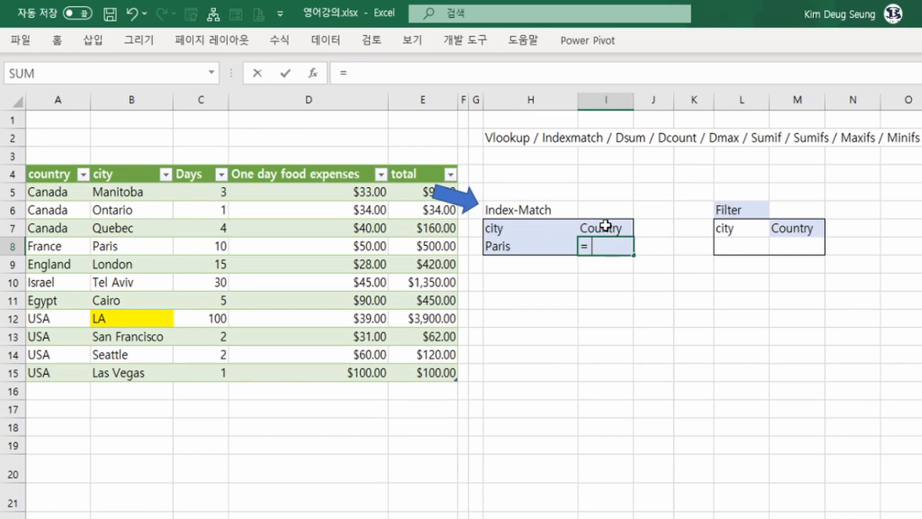
text(index()
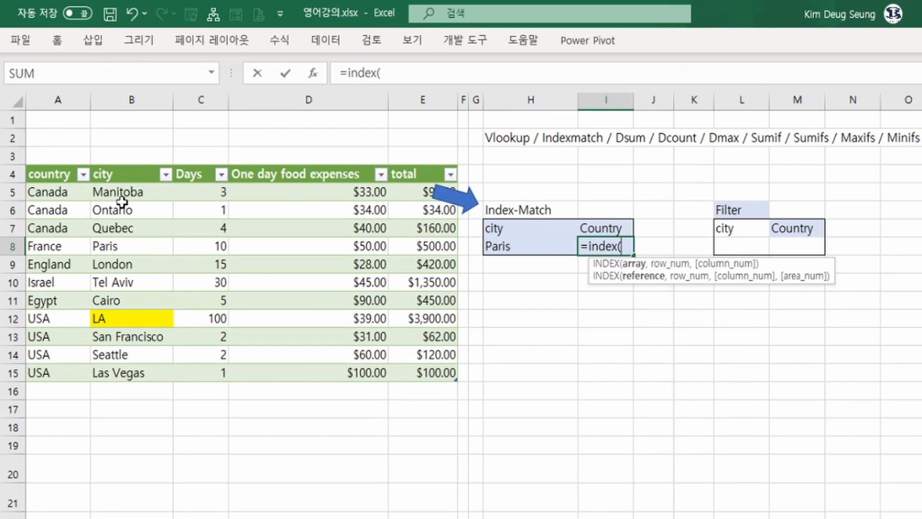
drag(65, 190, 53, 371)
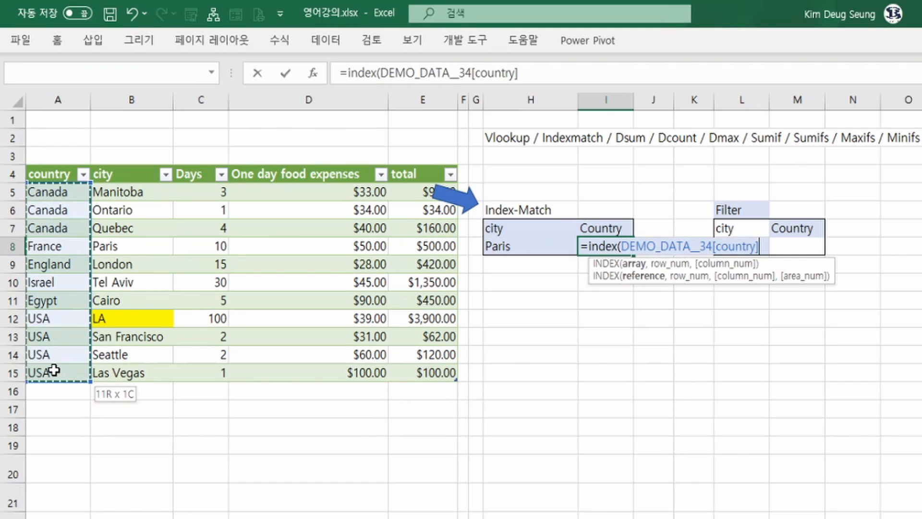
text(,1,1)
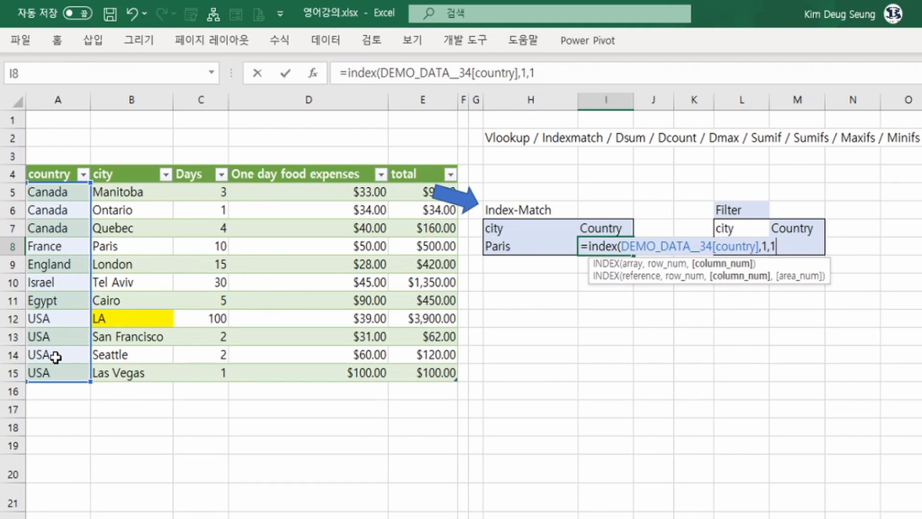
text())
key(Return)
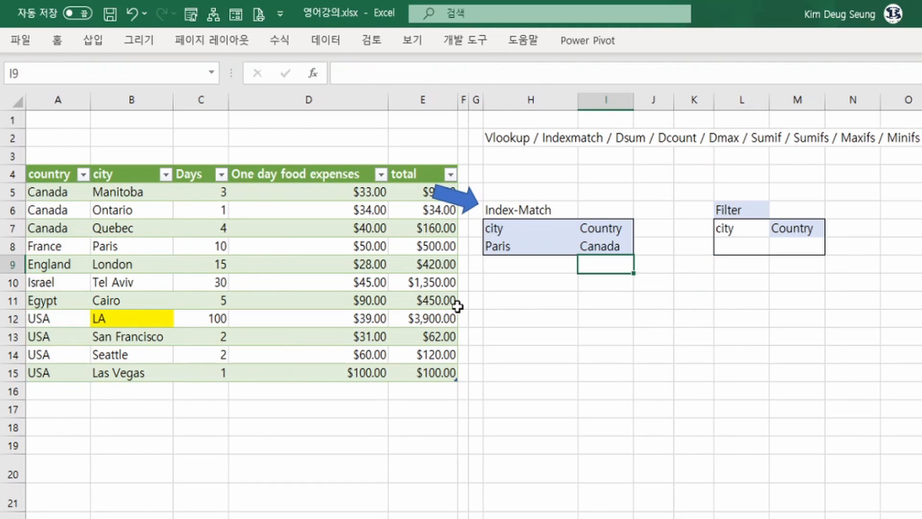
Replace the row number in the I8 INDEX formula with a MATCH of H8 in the source table's city column, match type 0, keeping column 1
click(614, 247)
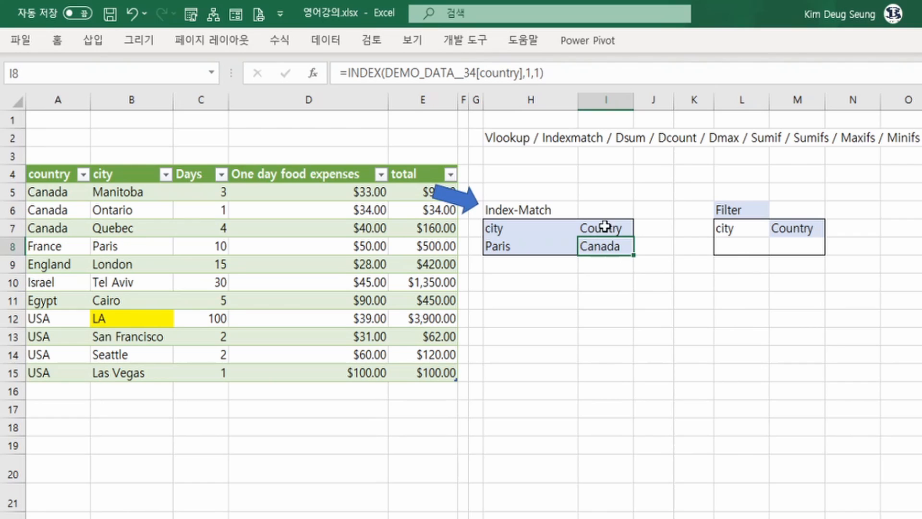
click(525, 72)
key(Right)
key(shift+Right)
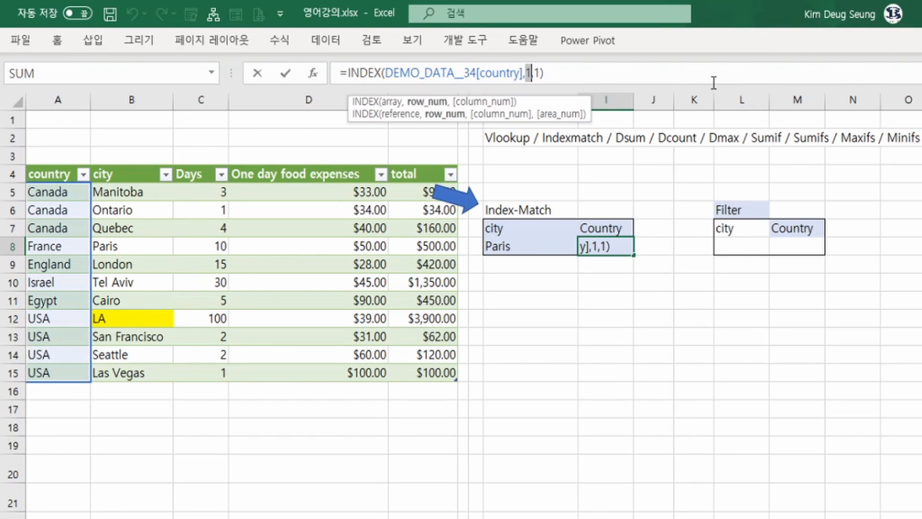
text(match()
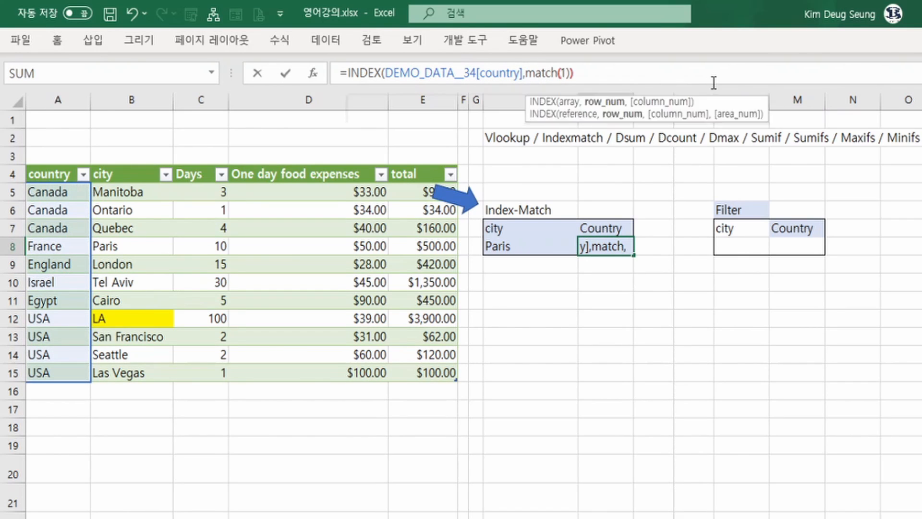
click(502, 247)
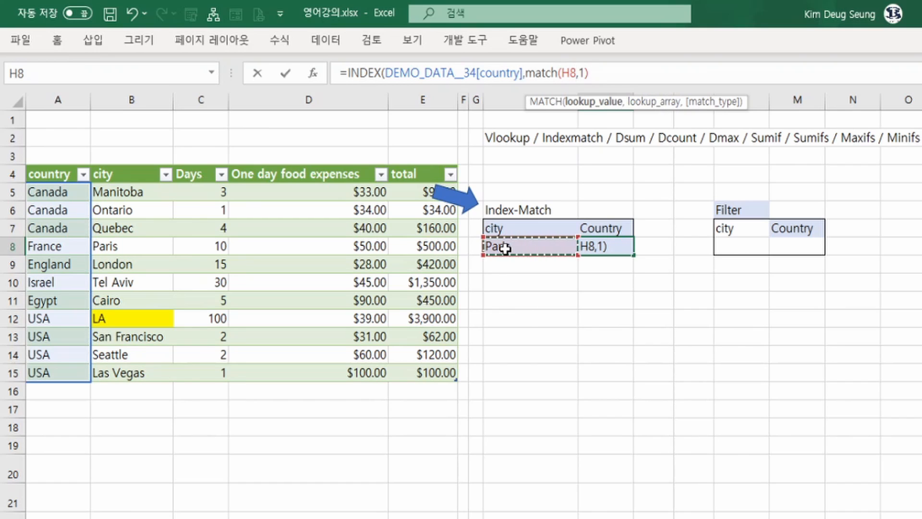
text(,)
drag(129, 191, 143, 368)
text(0),1))
key(Return)
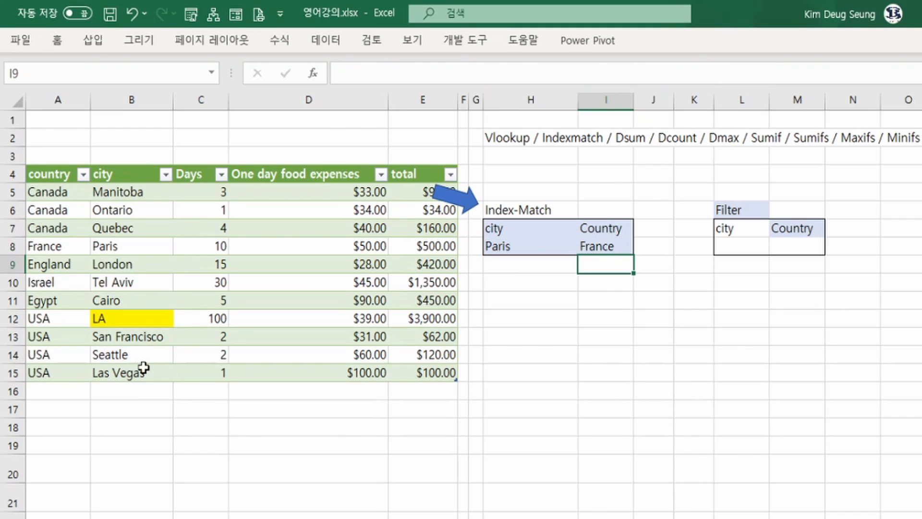
Enter Paris as the city in L8 of the Filter block
key(Up)
key(Left)
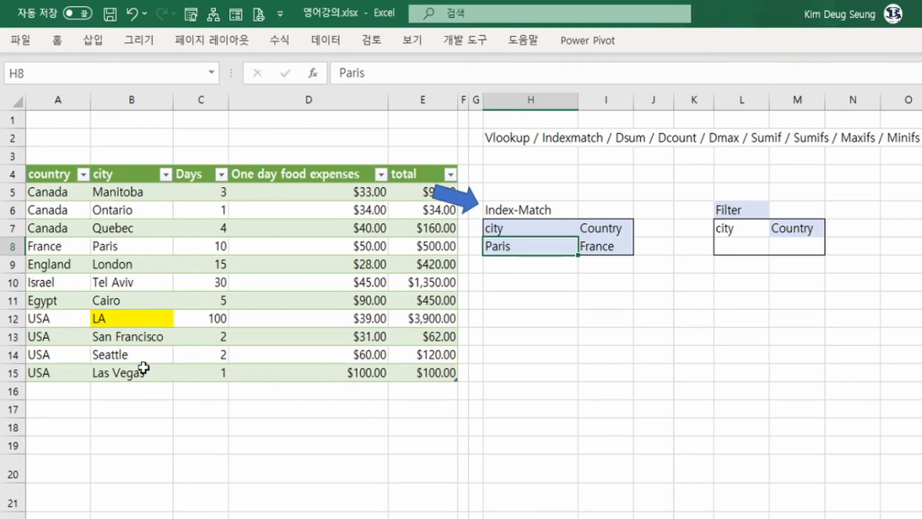
key(Right)
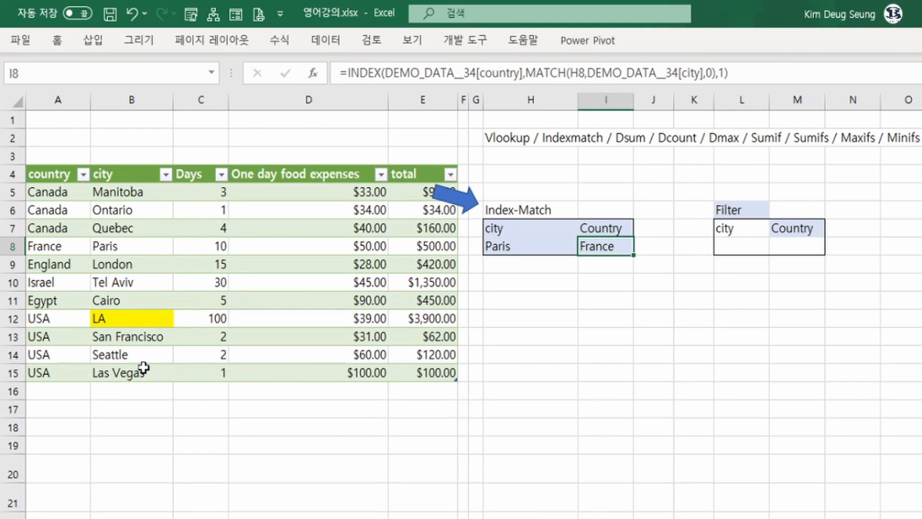
key(Right)
key(Right)
key(Right)
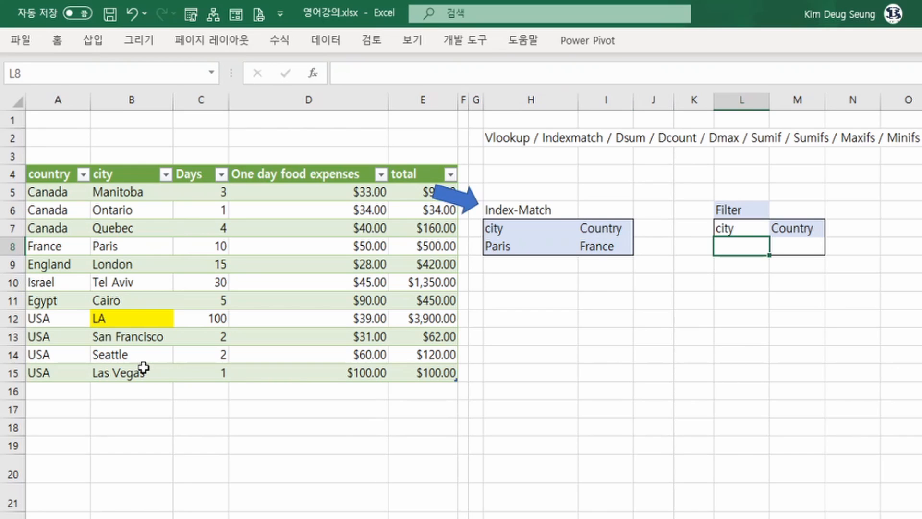
text(Paris)
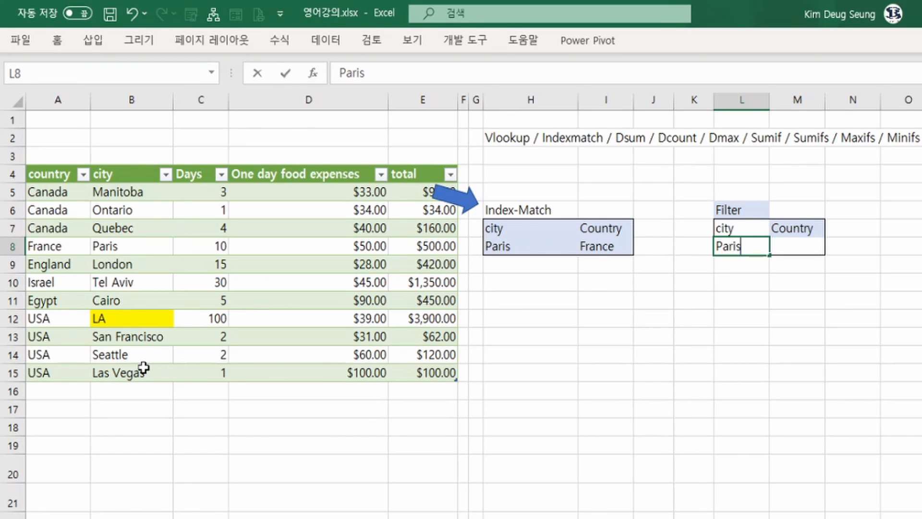
key(Return)
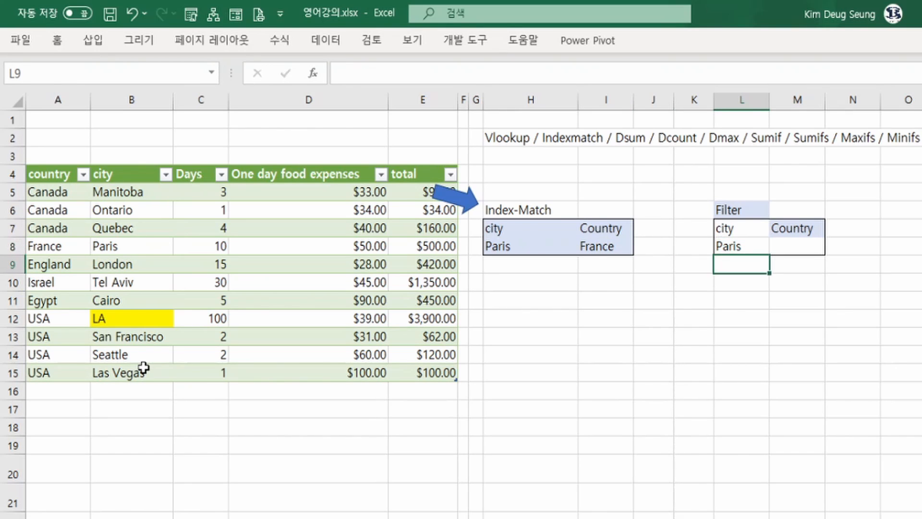
Enter a FILTER formula in M8 that returns the source table's country column where its city column equals L8
key(Up)
key(Right)
text(=)
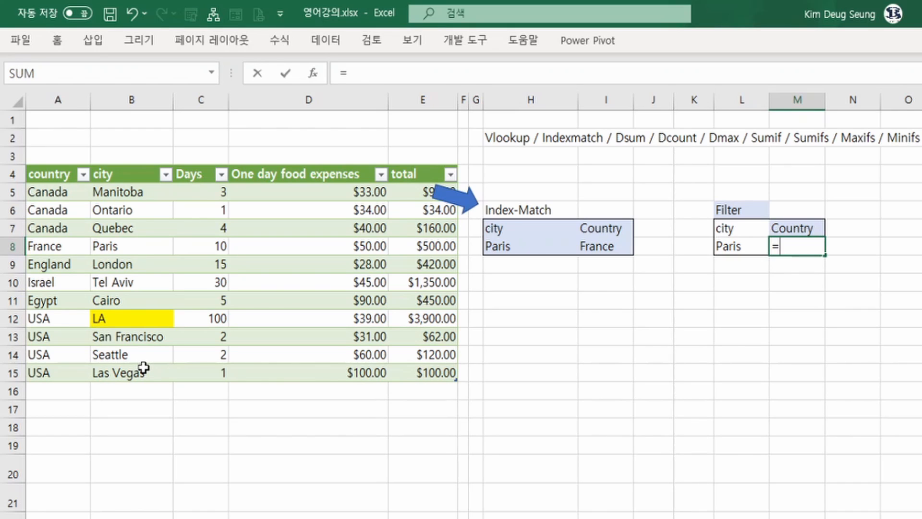
text(fil)
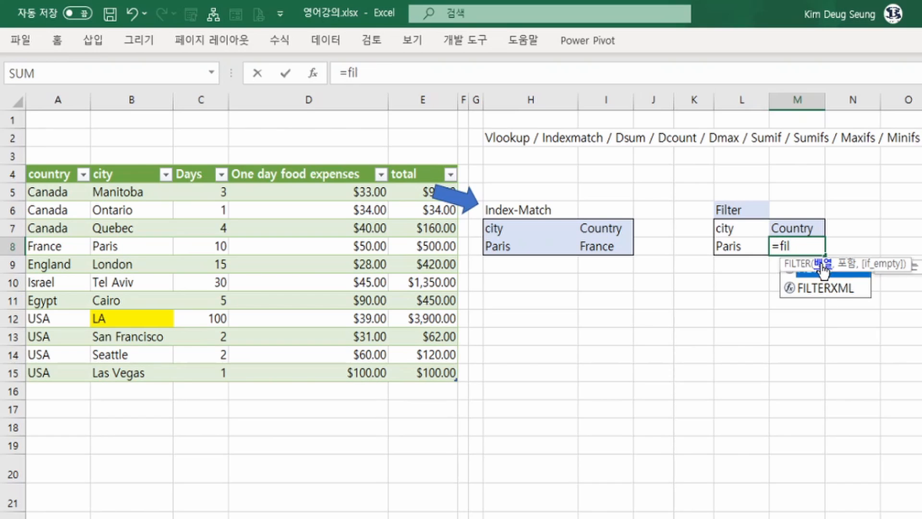
double_click(821, 268)
click(313, 75)
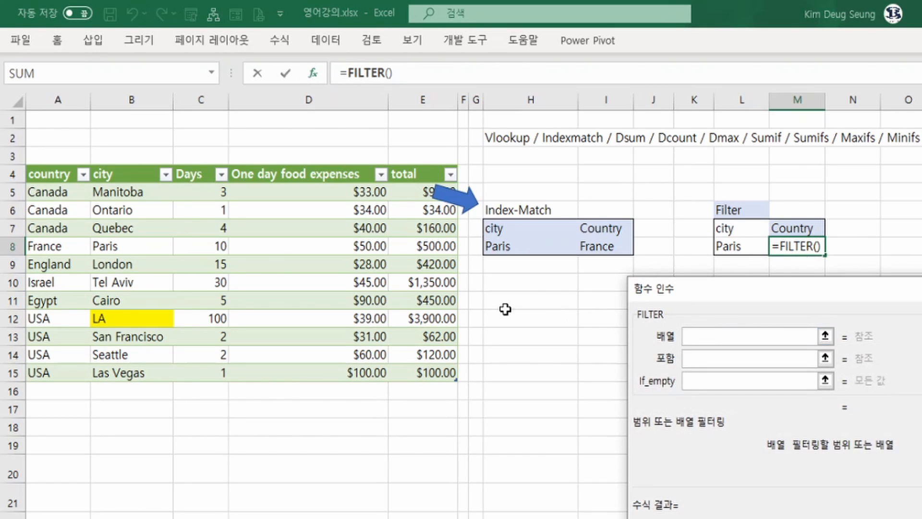
drag(68, 192, 65, 377)
click(706, 357)
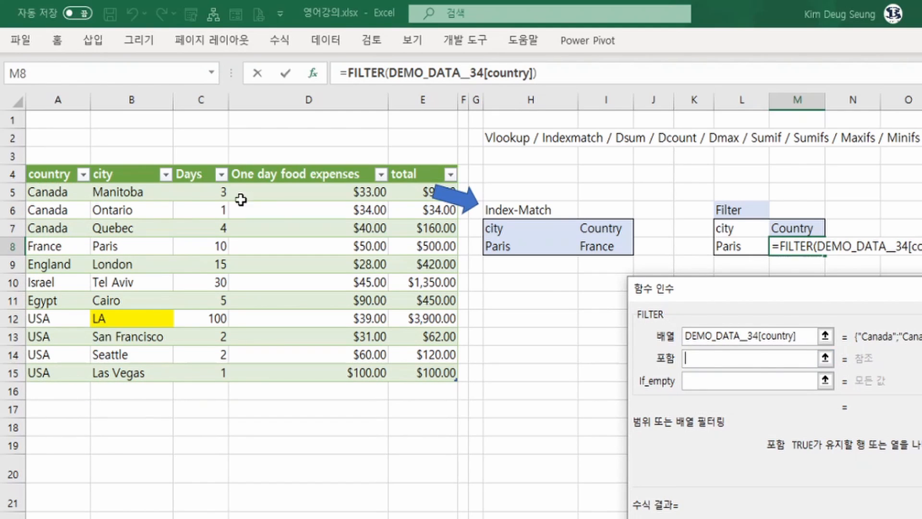
drag(128, 194, 130, 365)
text(=)
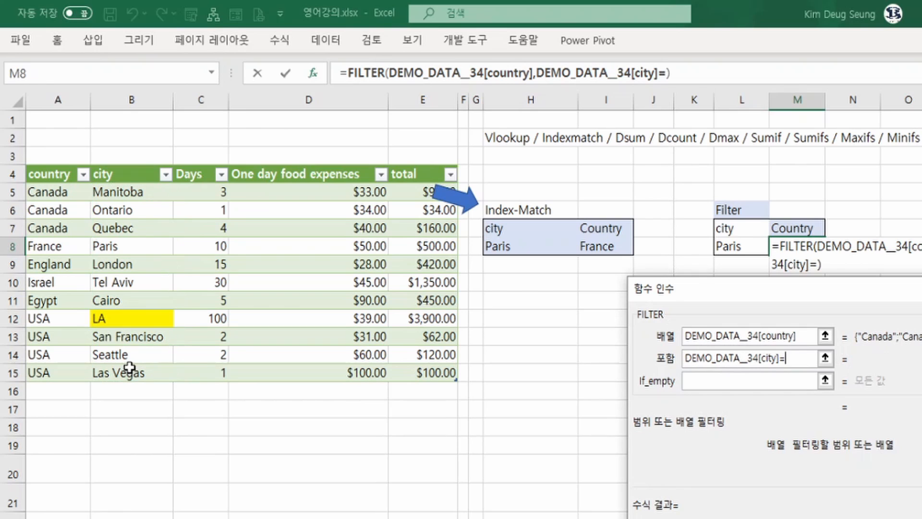
click(718, 246)
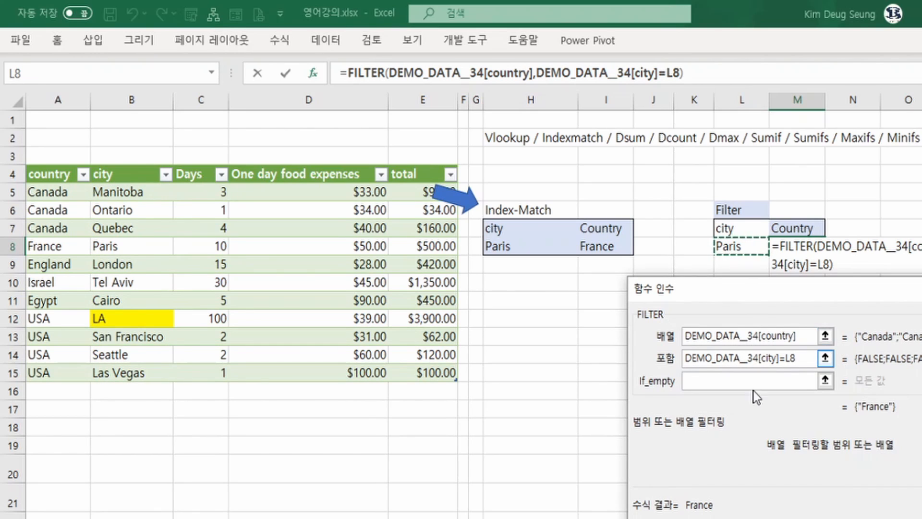
key(Return)
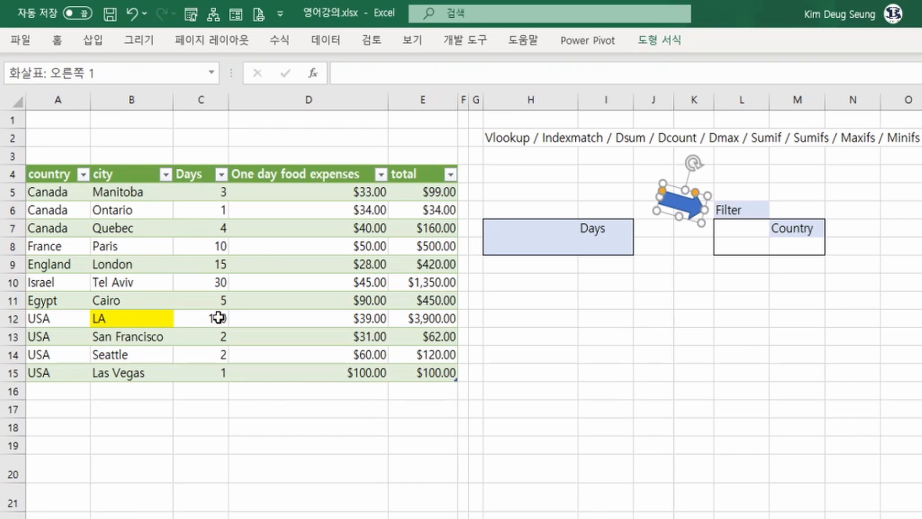
Place the blue arrow beside H6 and label H6 as Dsum
drag(656, 206, 454, 199)
click(534, 214)
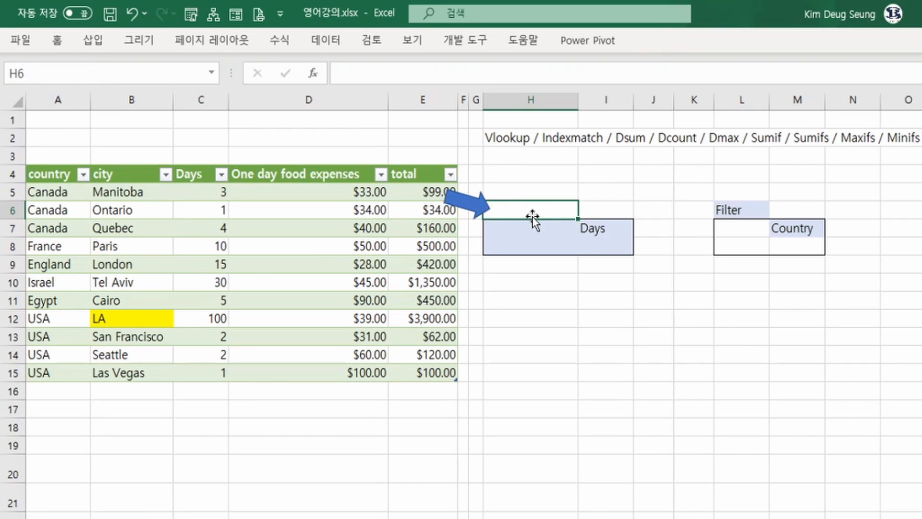
text(ㅇ)
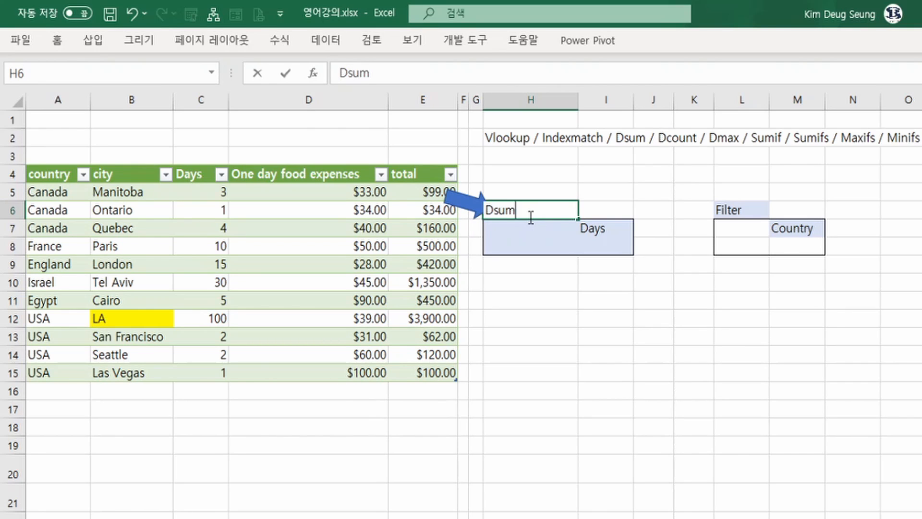
key(Return)
click(529, 217)
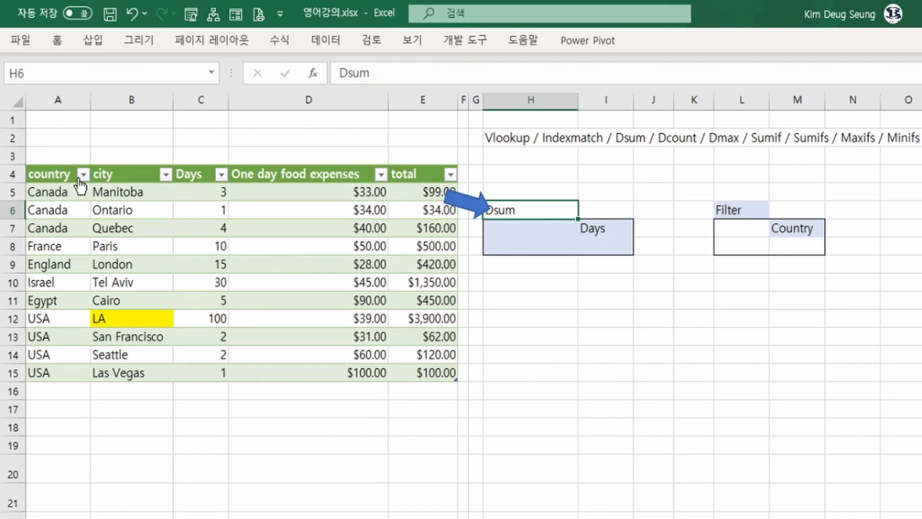
Copy the country header and a USA entry from the source table into H7:H8 as values only
click(61, 173)
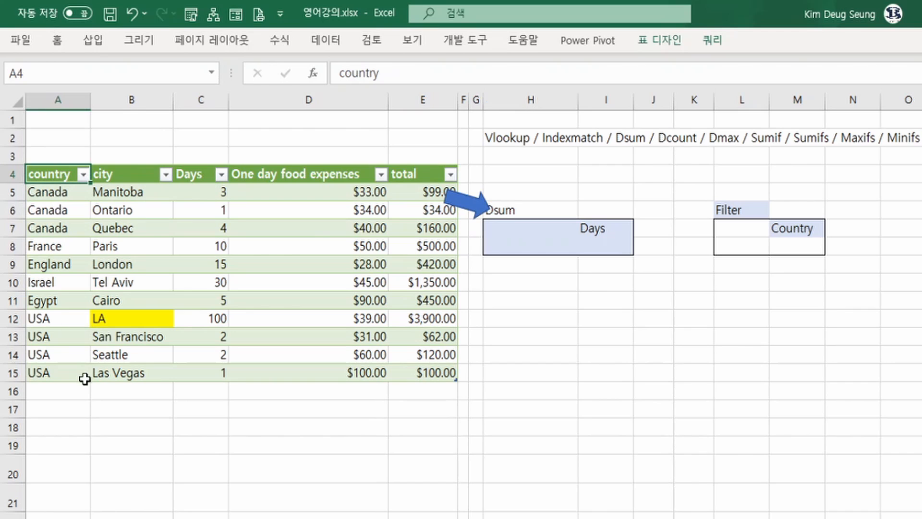
click(63, 320)
key(ctrl+c)
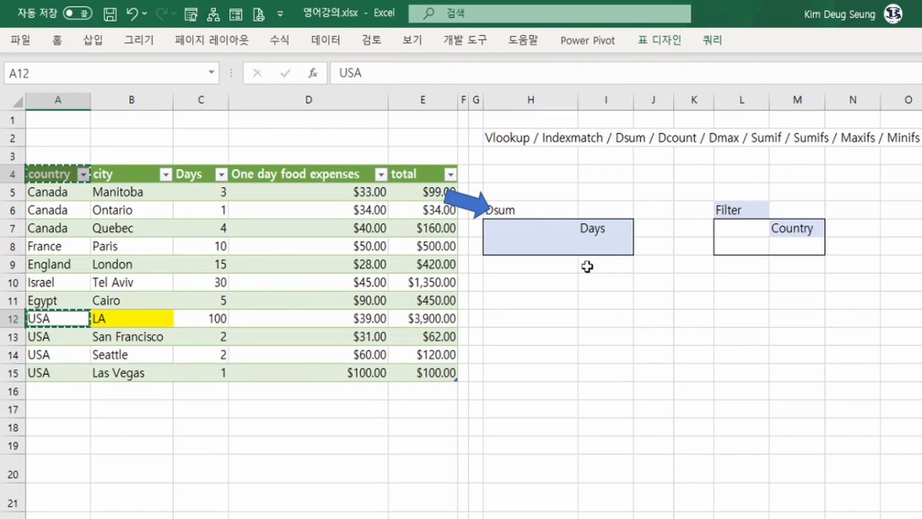
click(561, 232)
right_click(562, 232)
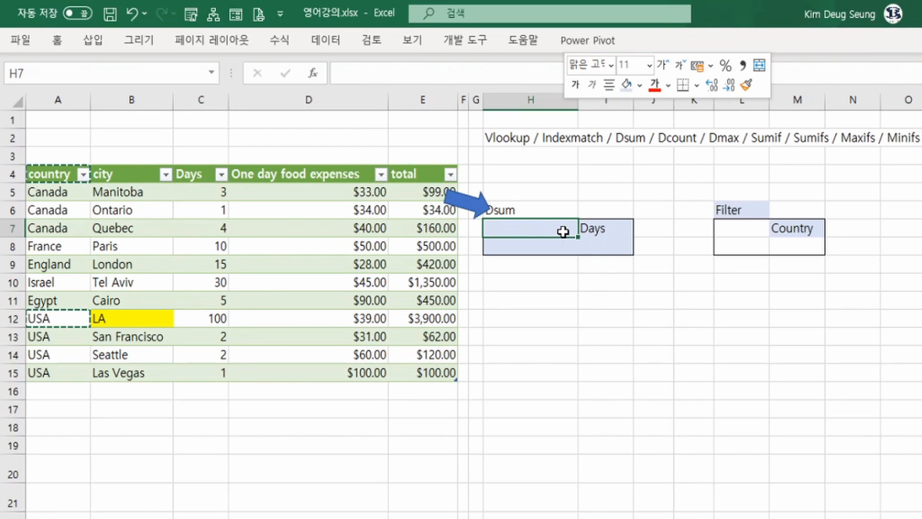
click(630, 204)
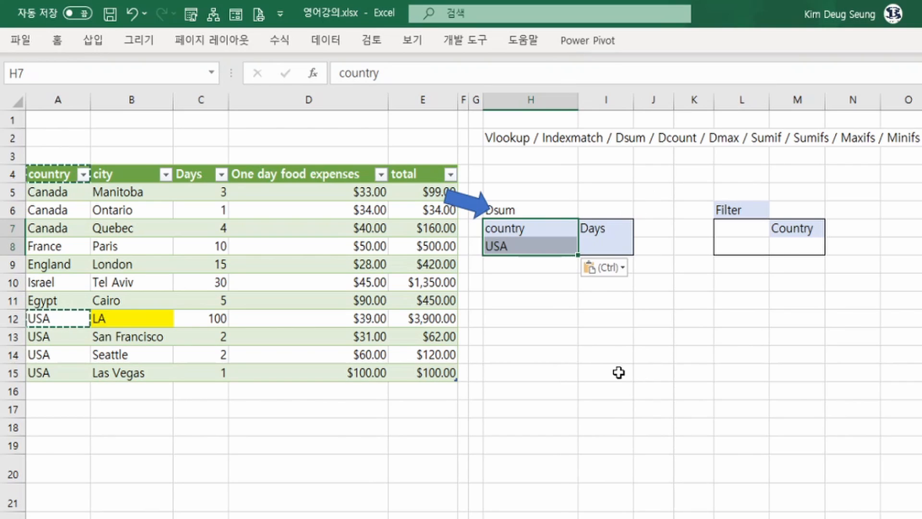
click(593, 352)
drag(538, 234, 539, 243)
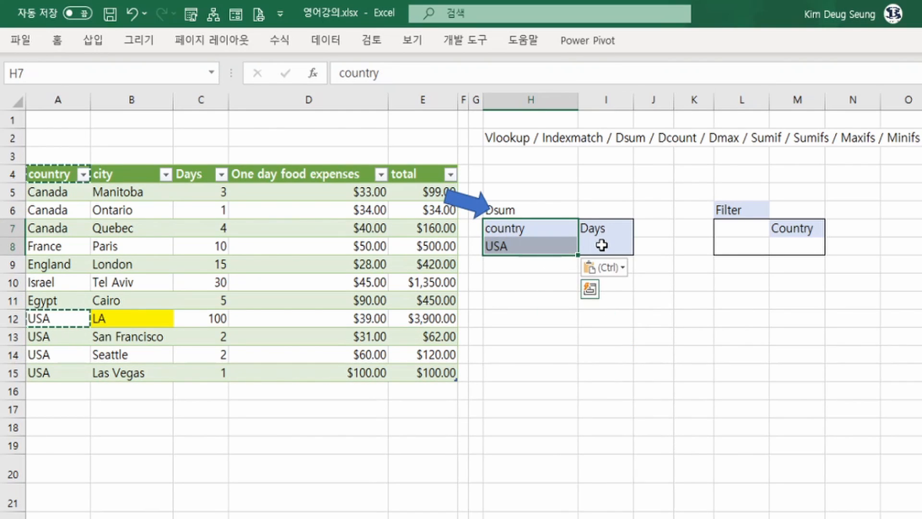
click(601, 245)
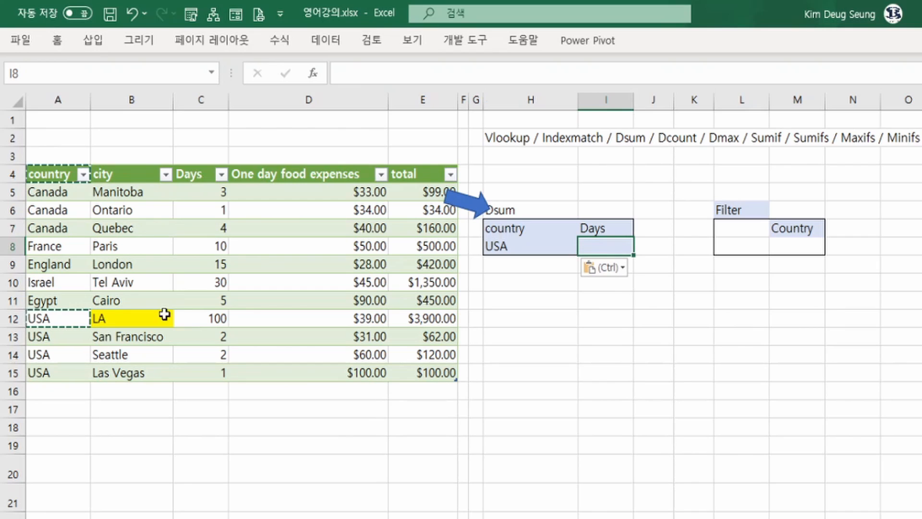
drag(220, 319, 221, 372)
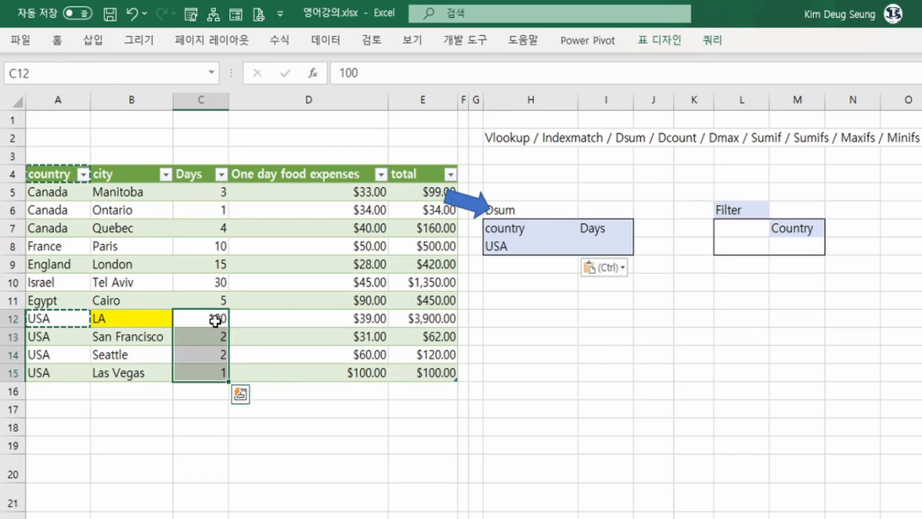
drag(215, 321, 217, 373)
click(642, 288)
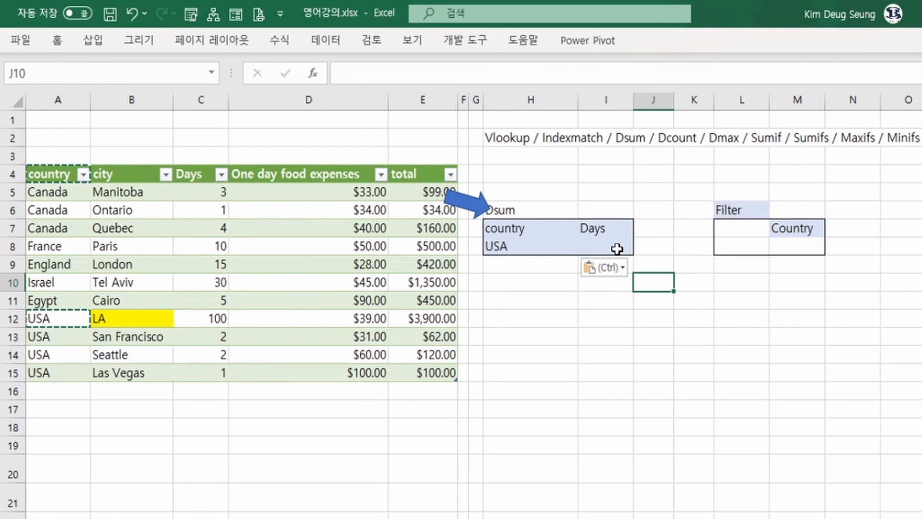
Begin a DSUM formula in I8 with the whole source table, headers included, as the database
click(617, 249)
text(=)
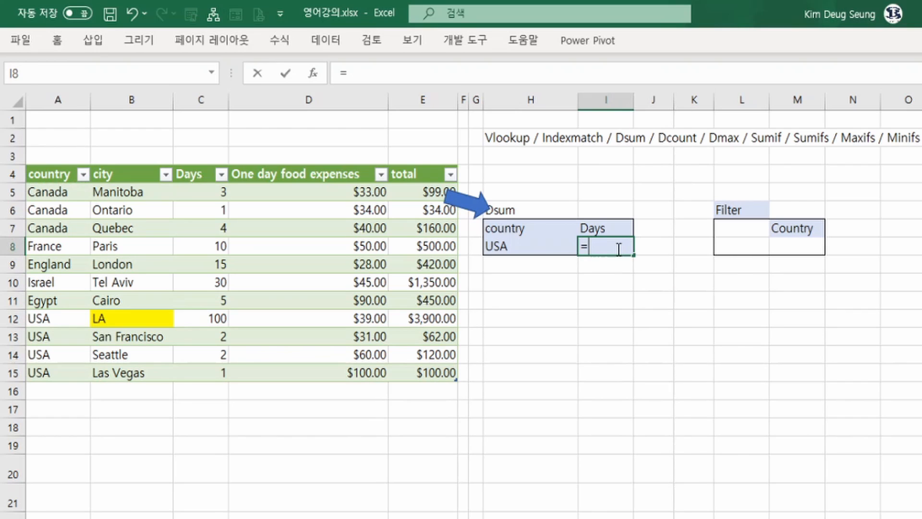
text(ds)
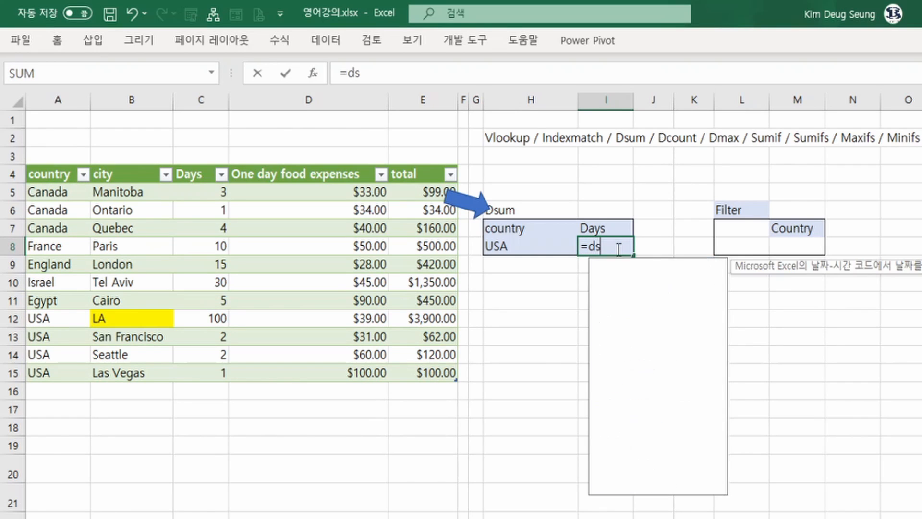
double_click(617, 310)
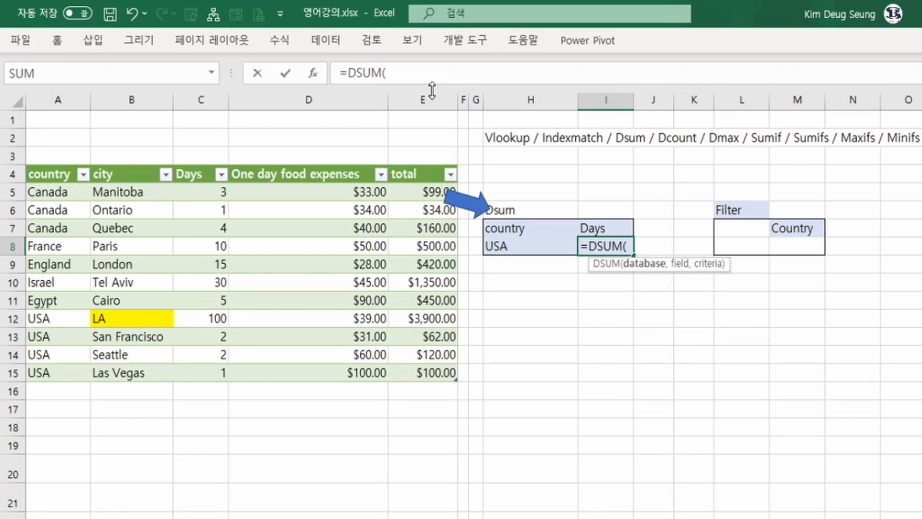
click(311, 74)
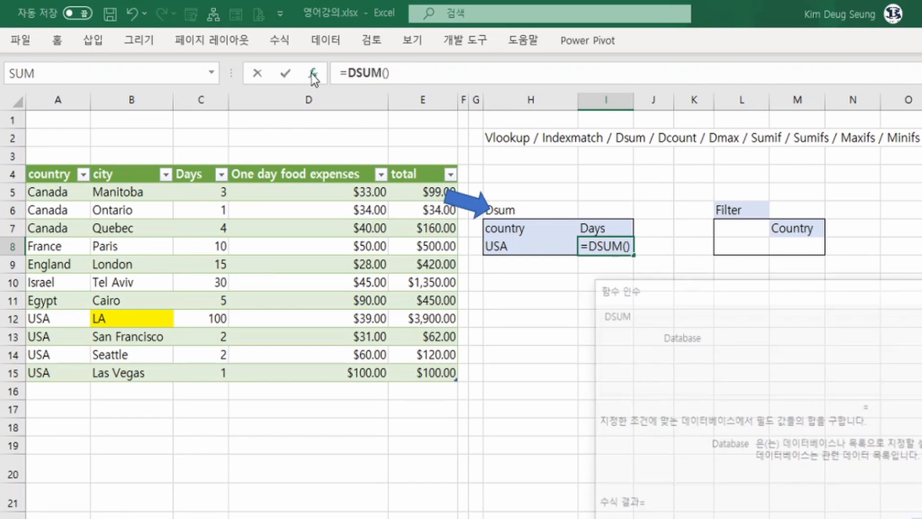
drag(61, 179, 430, 375)
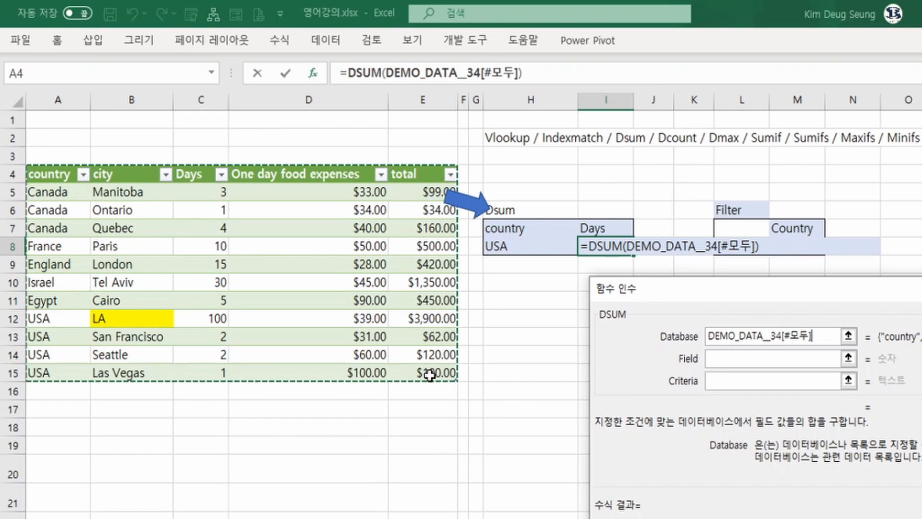
Complete the DSUM formula in I8 with field 3 and H7:H8 as the criteria
click(726, 355)
click(722, 357)
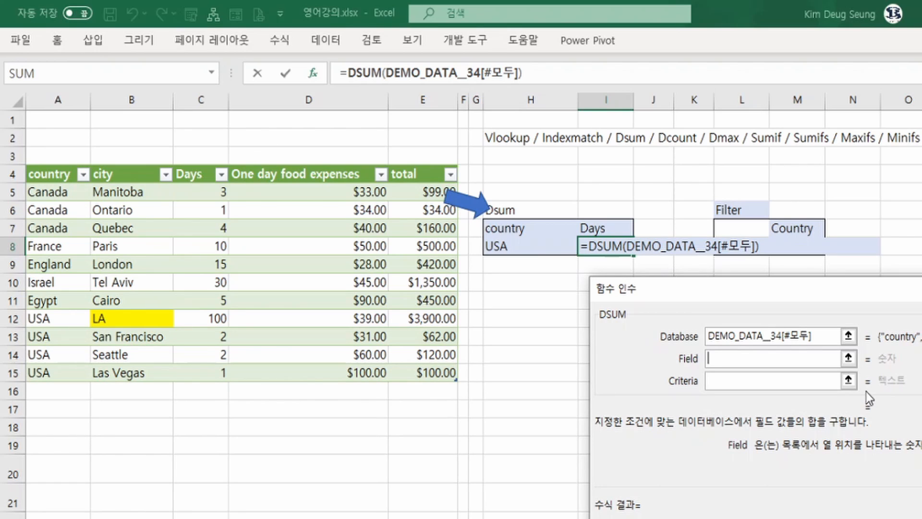
text(3)
click(743, 380)
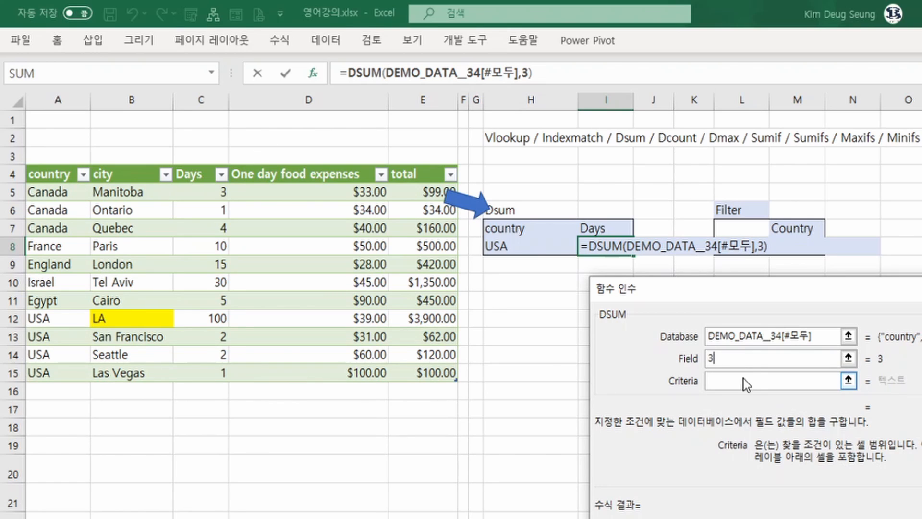
drag(537, 228, 536, 237)
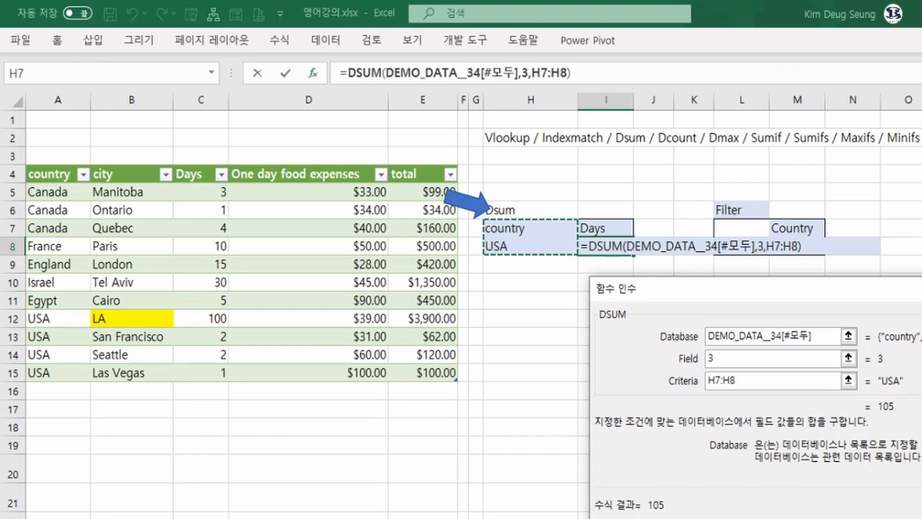
key(Return)
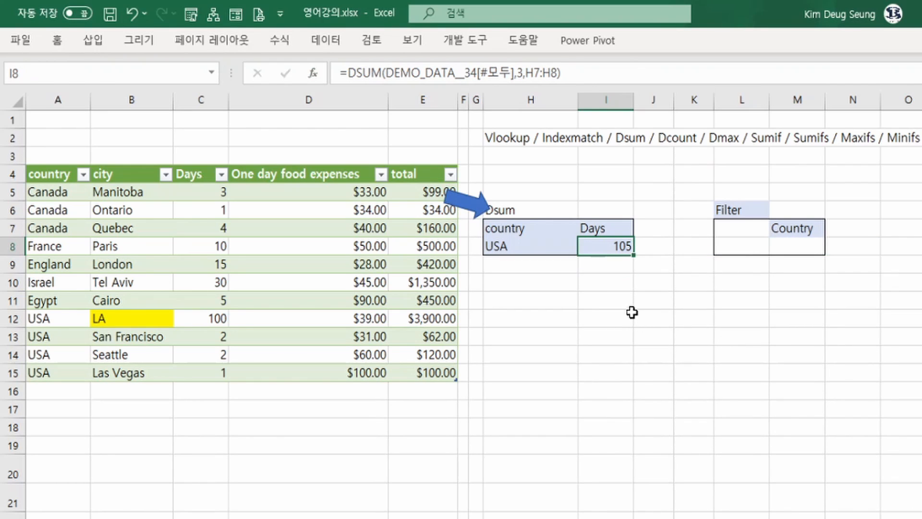
click(632, 313)
drag(531, 228, 530, 239)
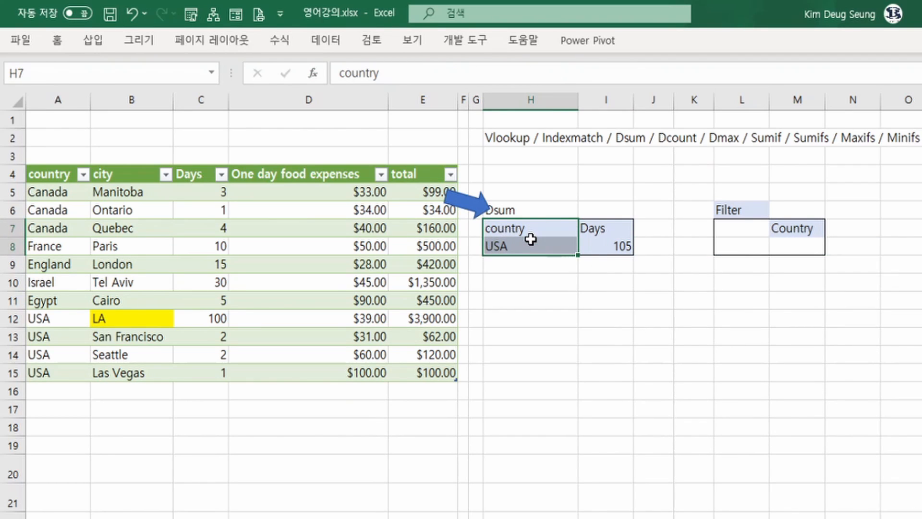
drag(603, 230, 607, 243)
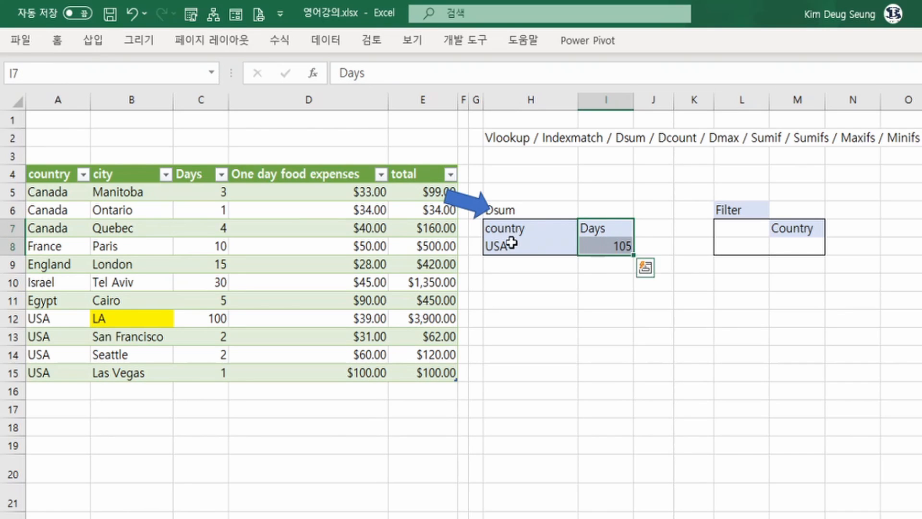
click(509, 243)
click(629, 251)
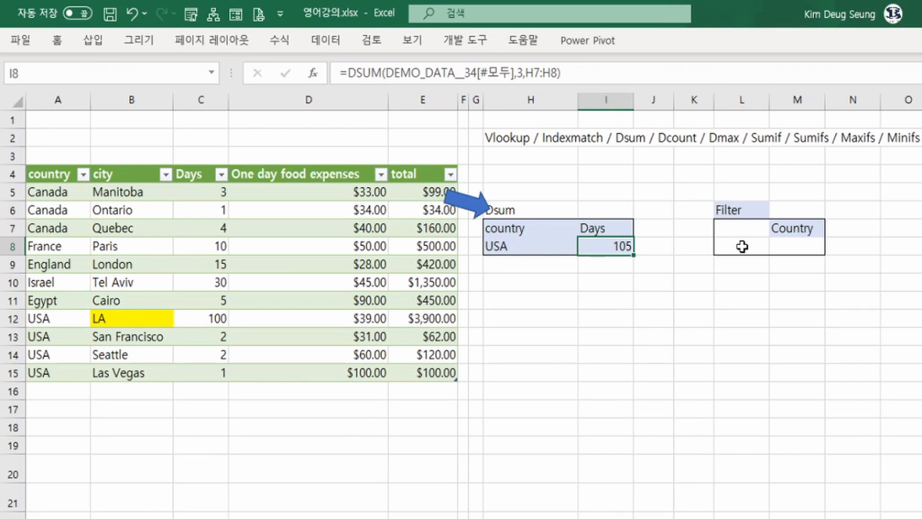
Copy USA from H8 into L8 of the Filter block as a value only
click(540, 249)
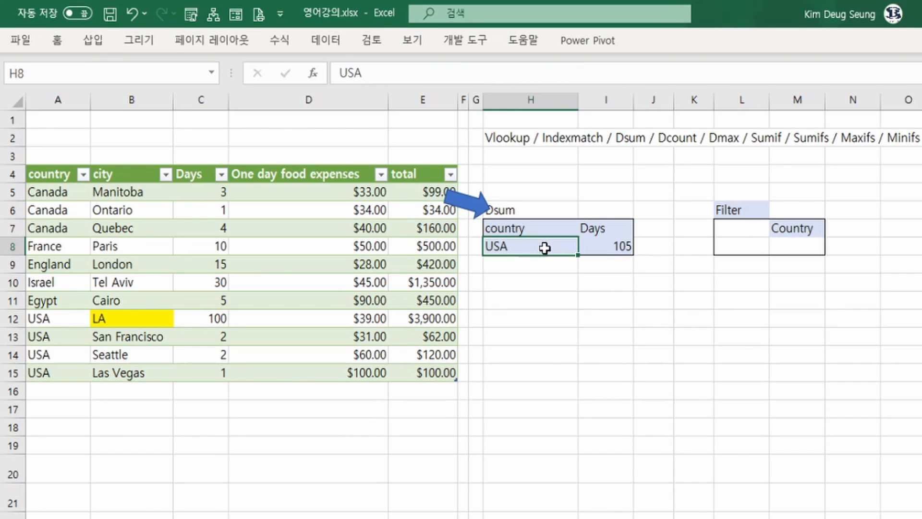
key(ctrl+c)
click(745, 248)
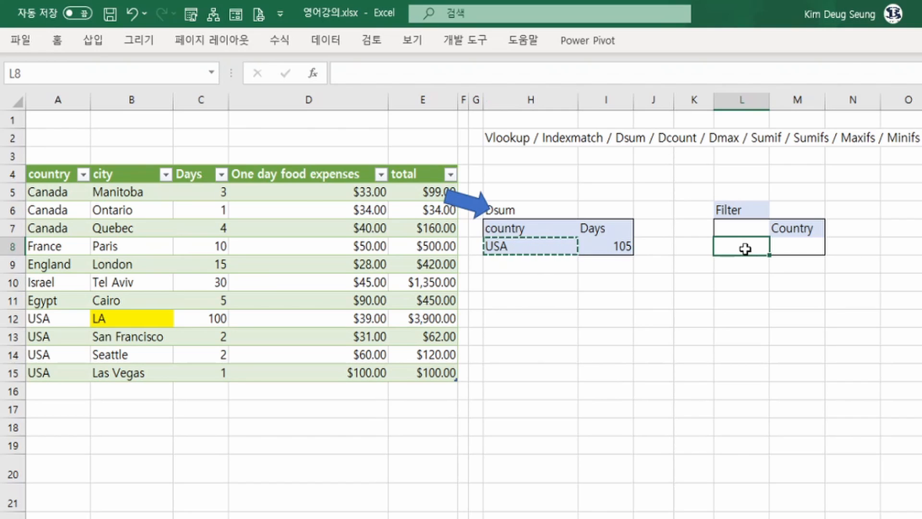
right_click(745, 249)
click(783, 126)
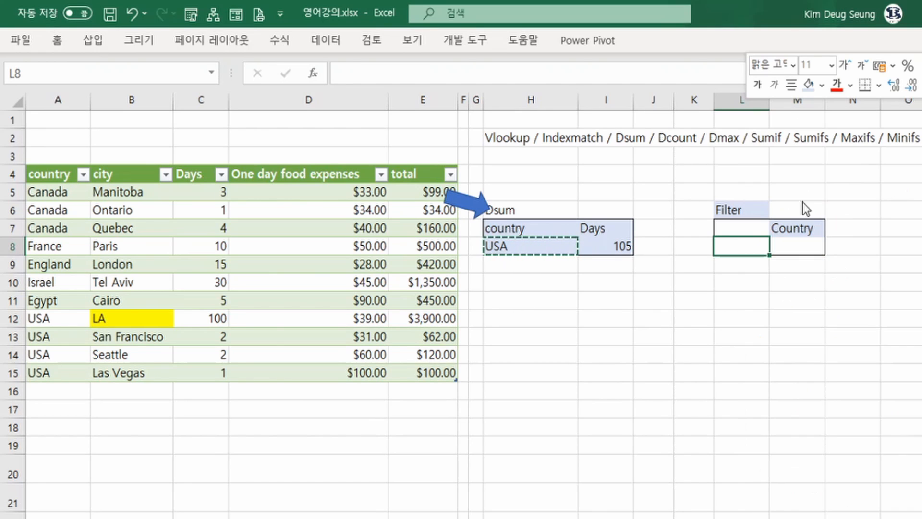
click(746, 310)
Begin a FILTER formula in M8 with the source table's Days column as the array
click(813, 246)
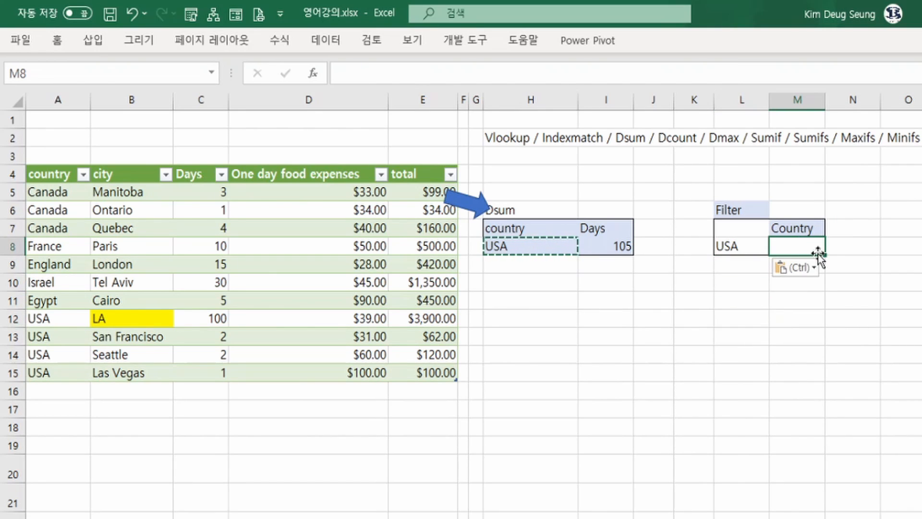
key(Escape)
text(=)
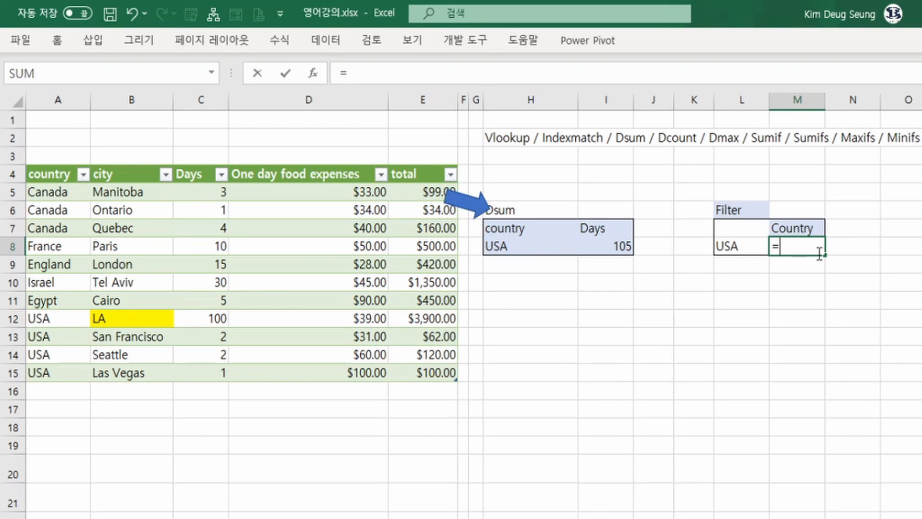
text(fi)
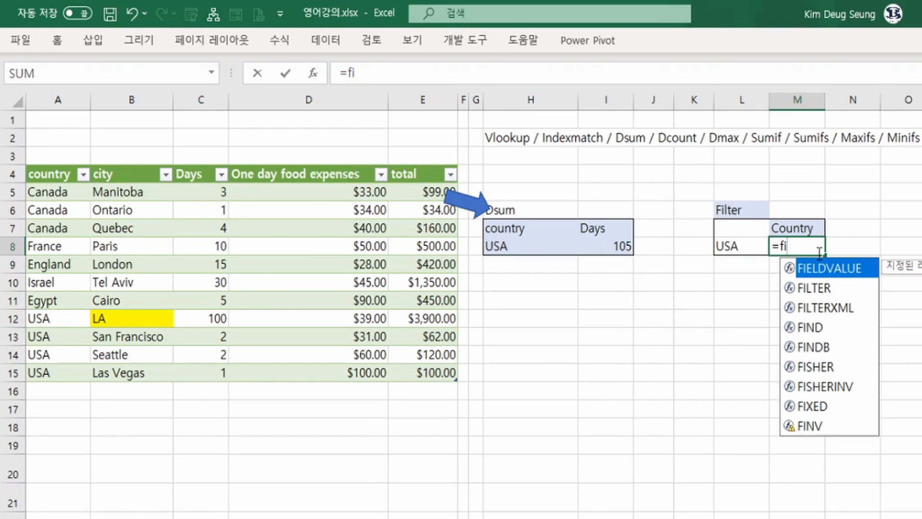
double_click(817, 295)
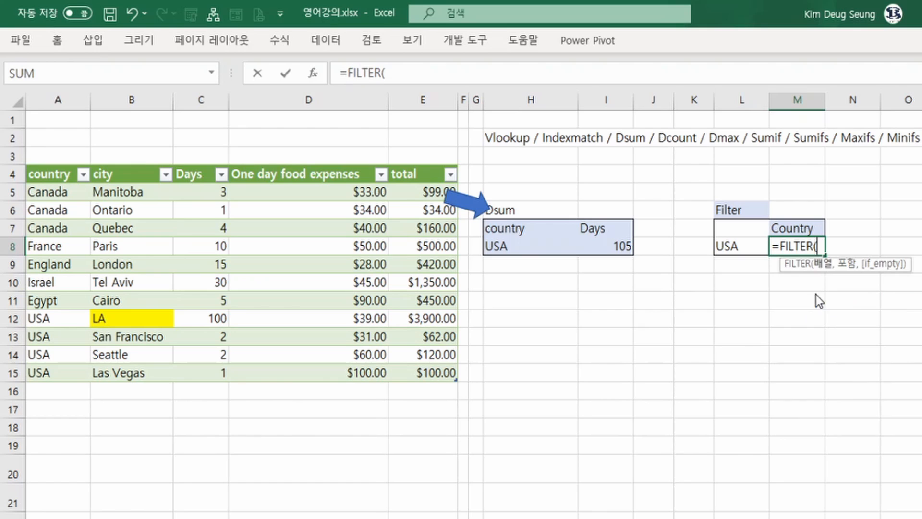
click(311, 74)
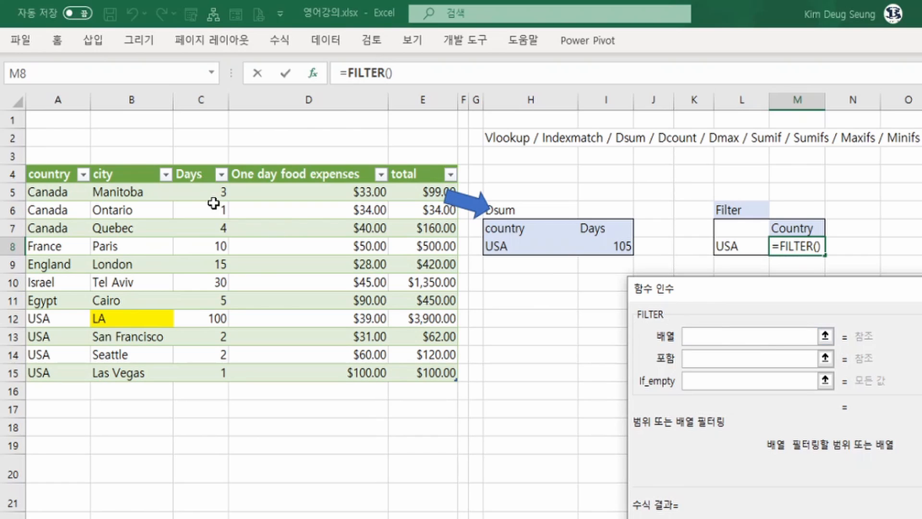
drag(213, 193, 207, 377)
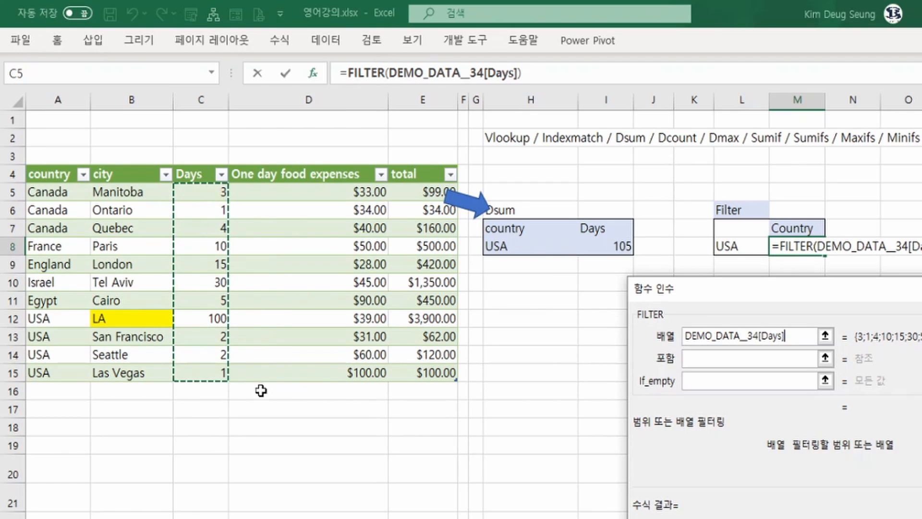
Complete the FILTER formula in M8 with the include condition that the table's country column equals L8
click(733, 362)
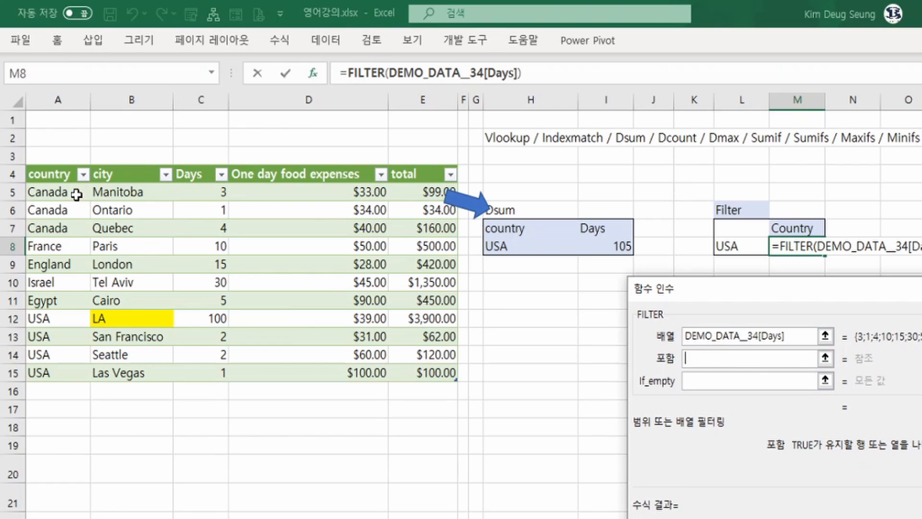
drag(72, 193, 84, 368)
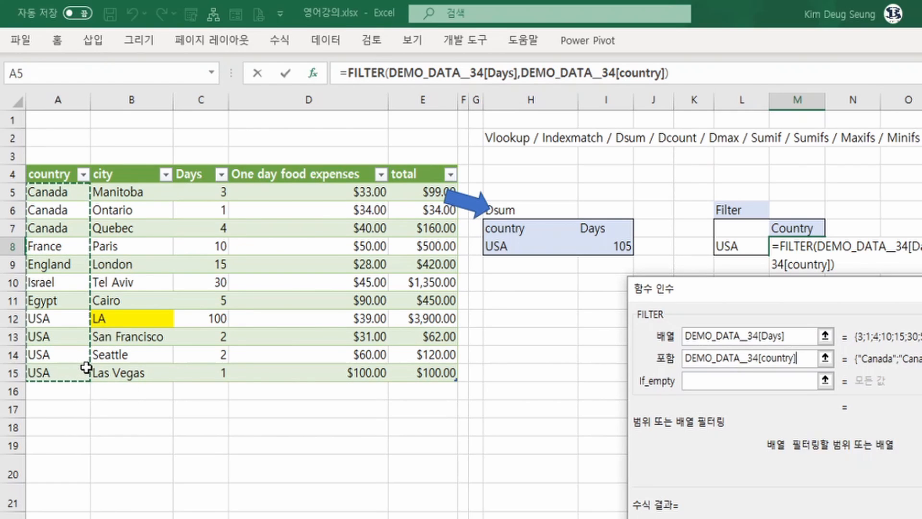
text(=)
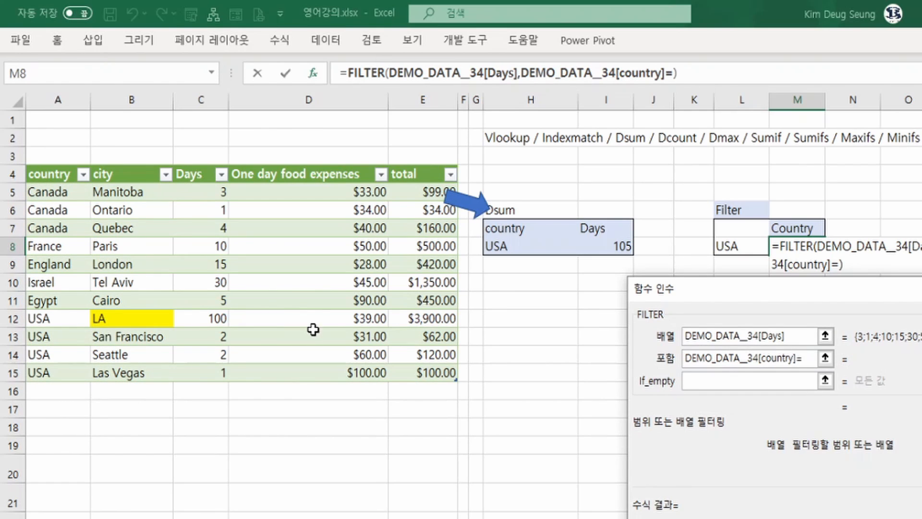
click(729, 248)
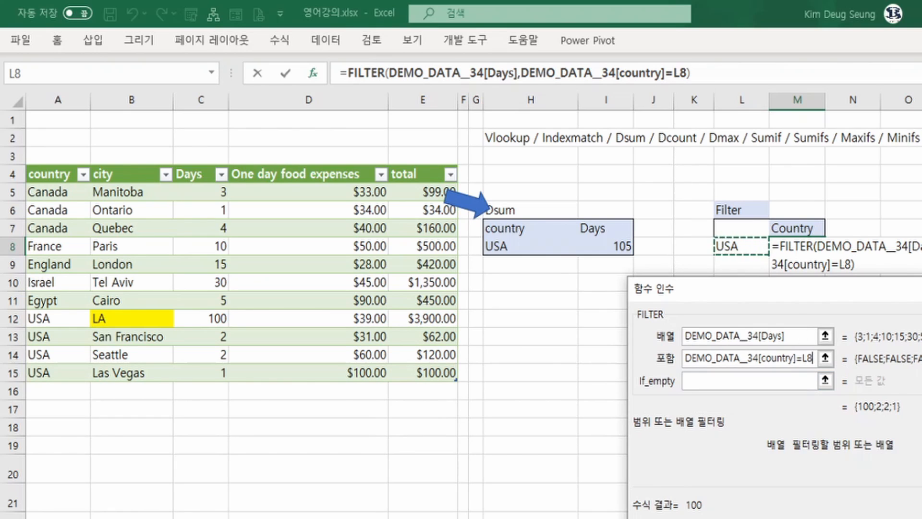
key(Return)
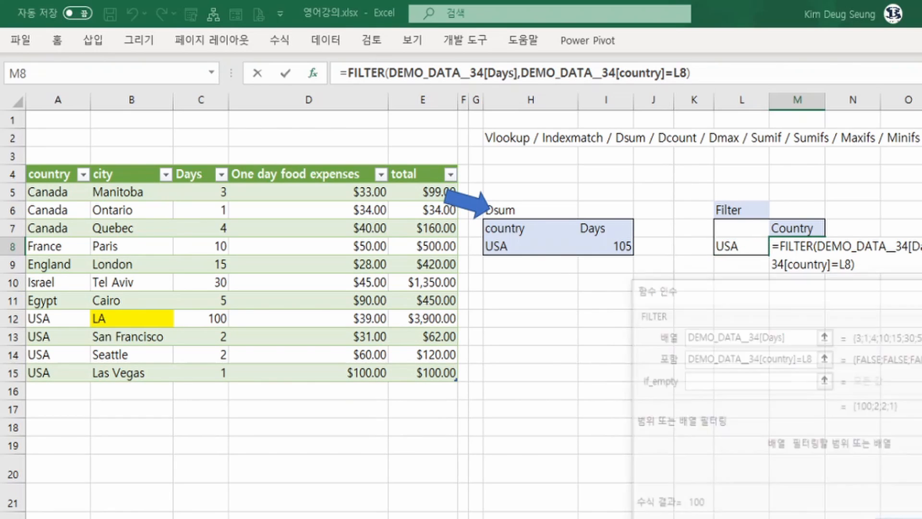
click(820, 331)
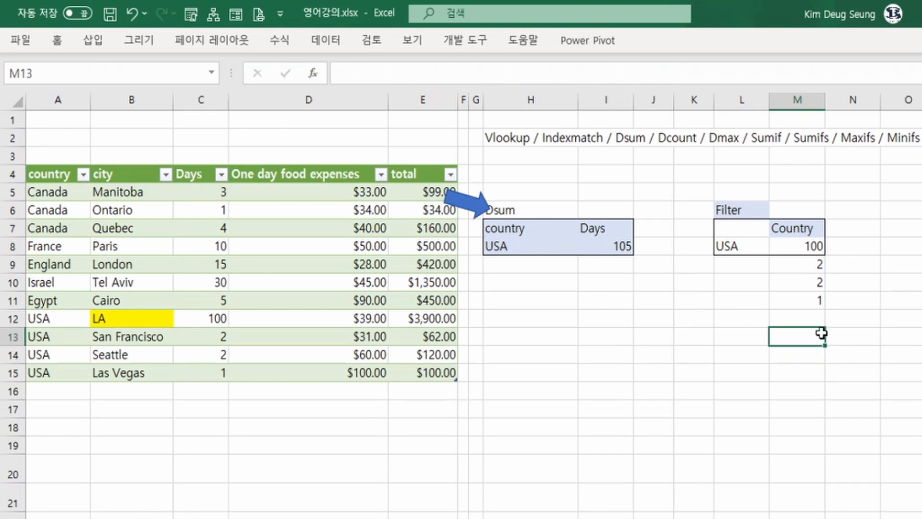
Wrap the FILTER formula in M8 in SUM to total the days for the country in L8
drag(815, 244, 810, 301)
click(809, 248)
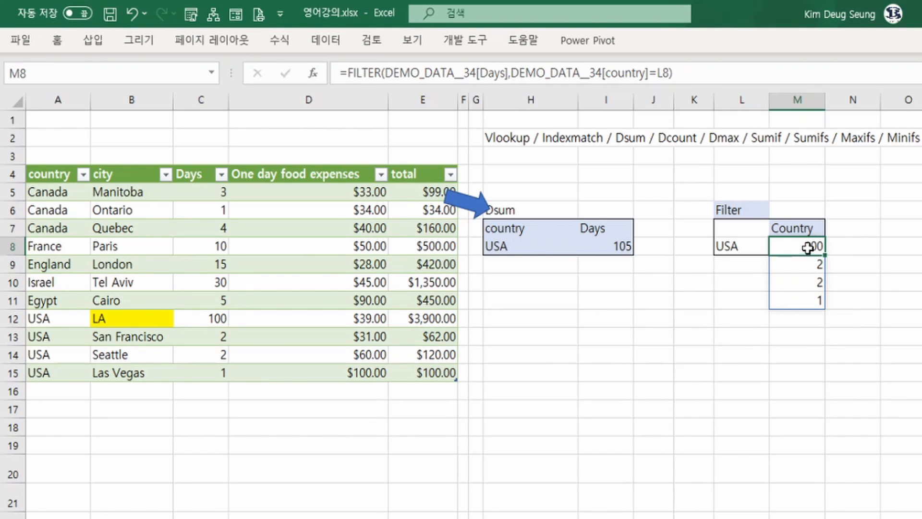
click(602, 246)
click(793, 248)
click(350, 73)
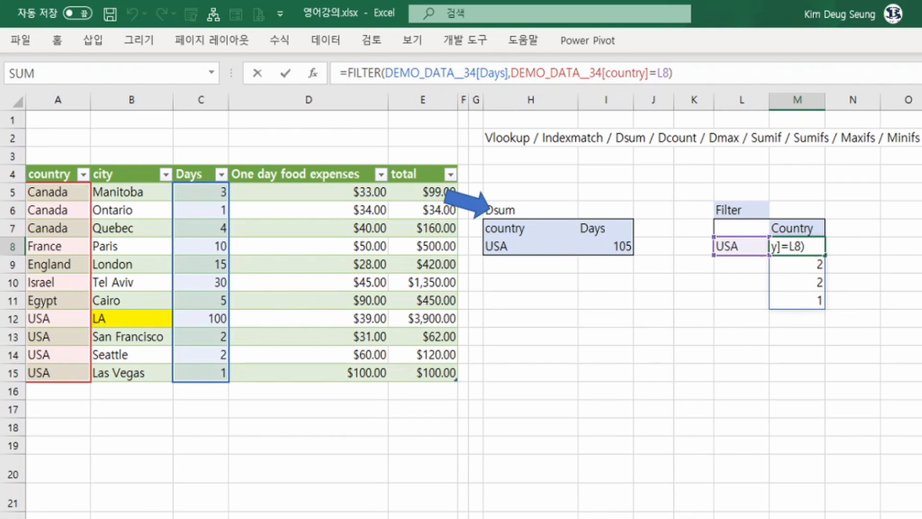
text(sum()
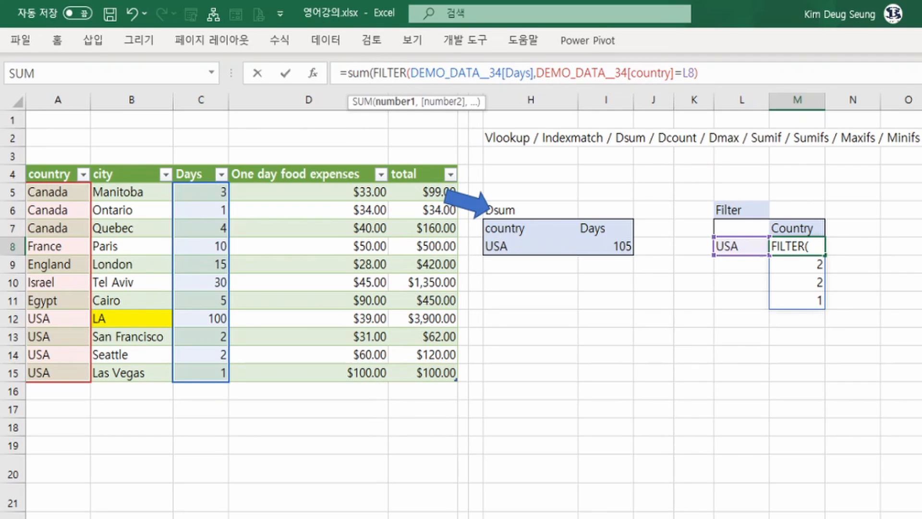
click(706, 75)
key(Return)
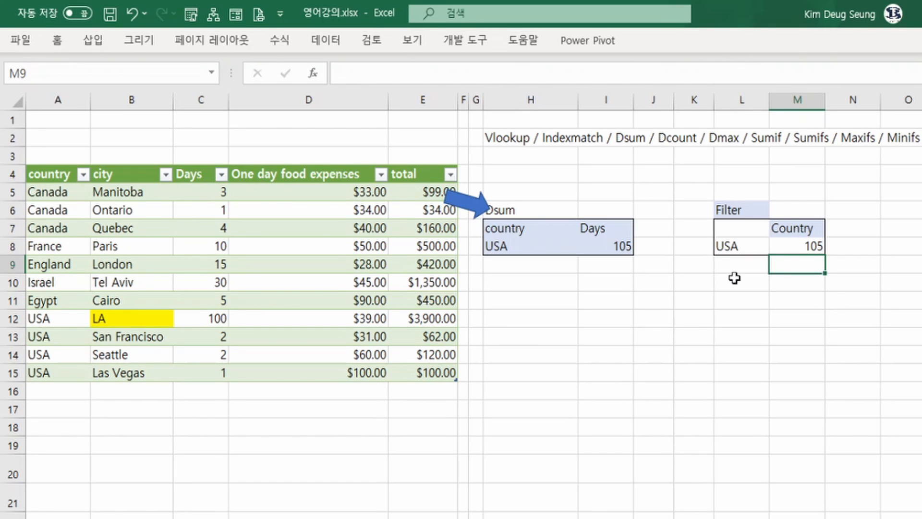
Compare the DSUM criteria range H7:H8 with the Filter block's country cell L8 and the formula in M8
click(747, 206)
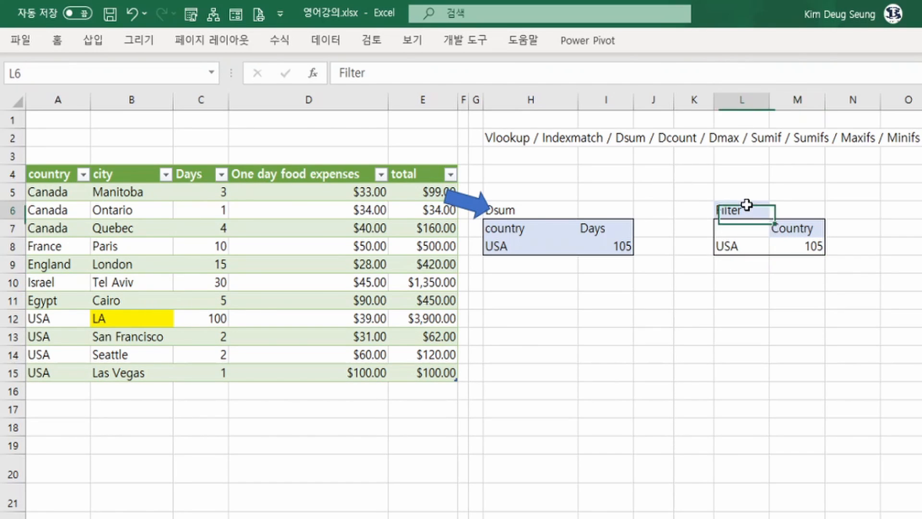
click(788, 246)
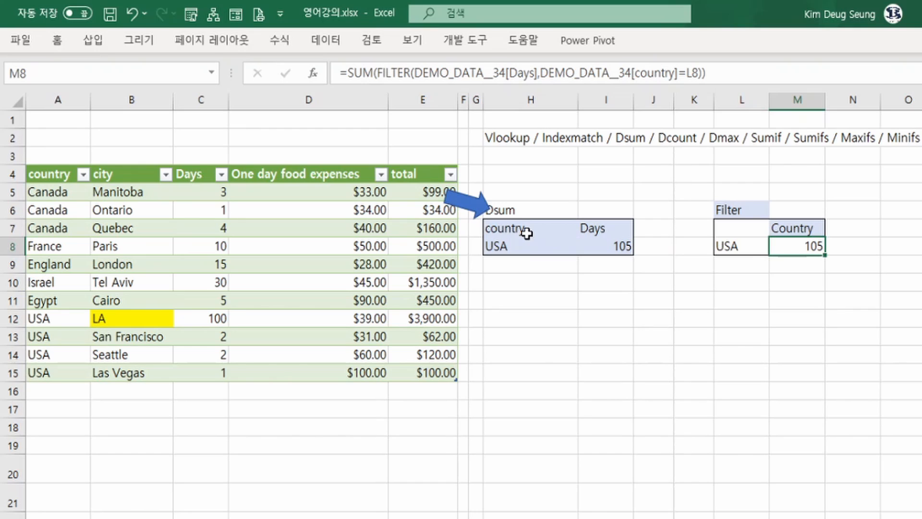
drag(527, 233, 525, 241)
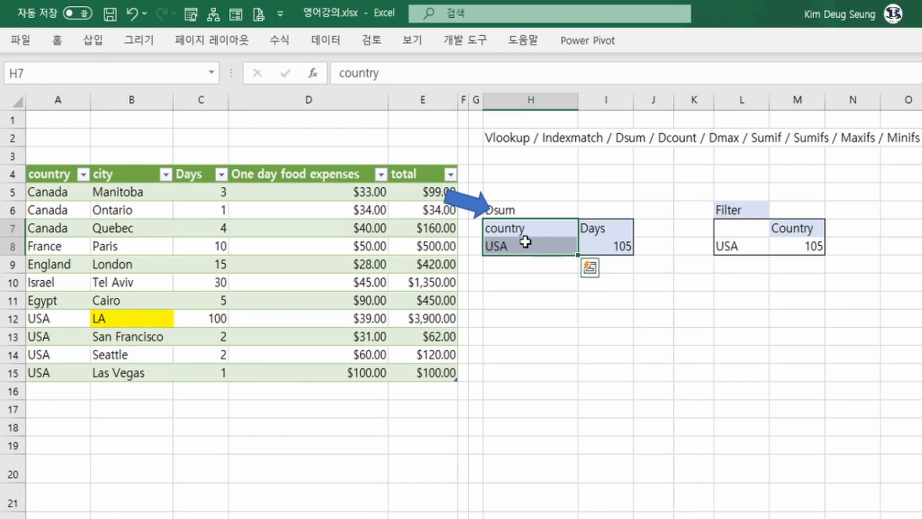
click(729, 249)
drag(745, 232, 733, 250)
click(783, 249)
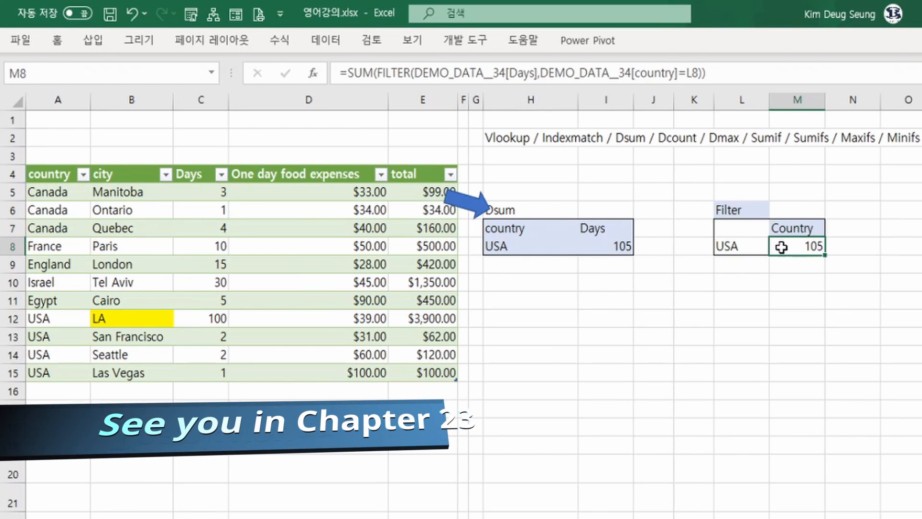